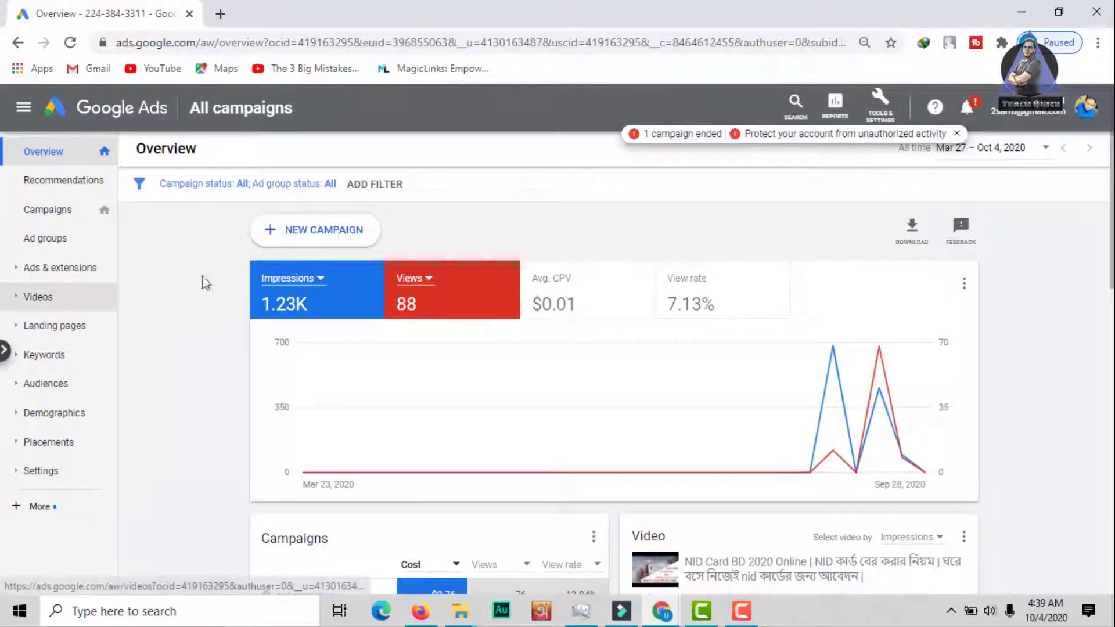
{"action": "left_click", "coordinate": [880, 108]}
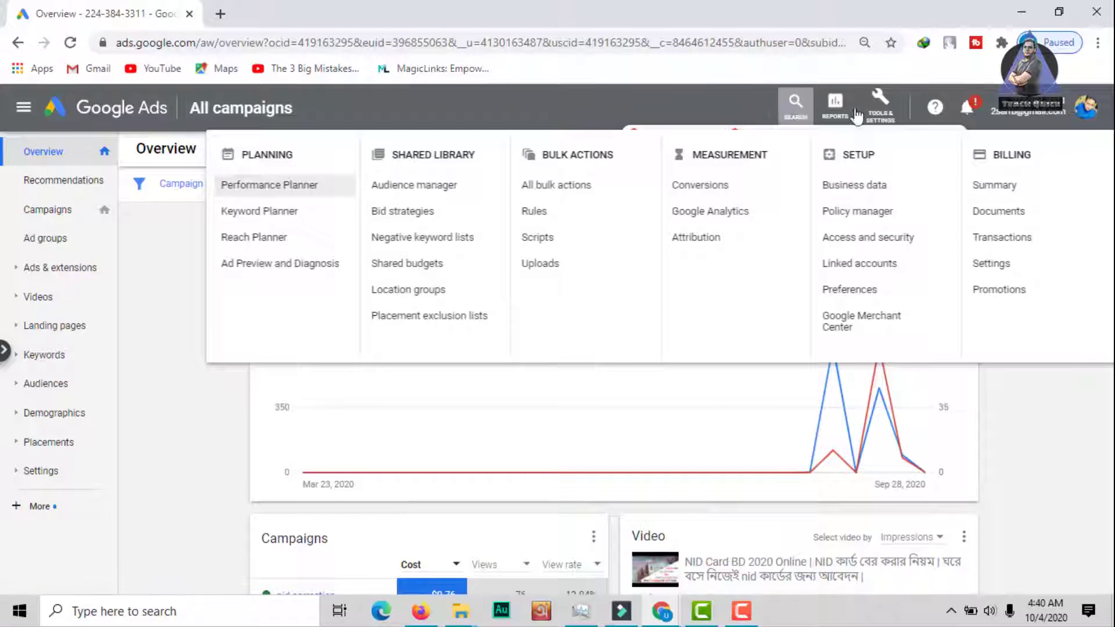
{"action": "left_click", "coordinate": [881, 103]}
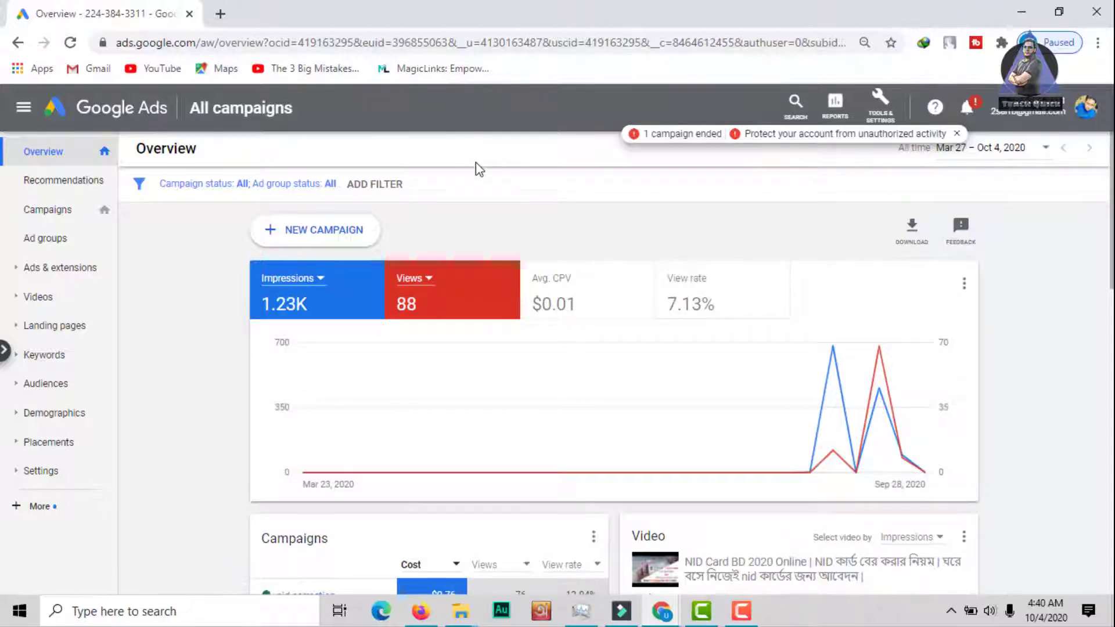
Create a new Video campaign without a goal's guidance, using the Custom video campaign subtype, and continue to its settings.
{"action": "left_click", "coordinate": [342, 241]}
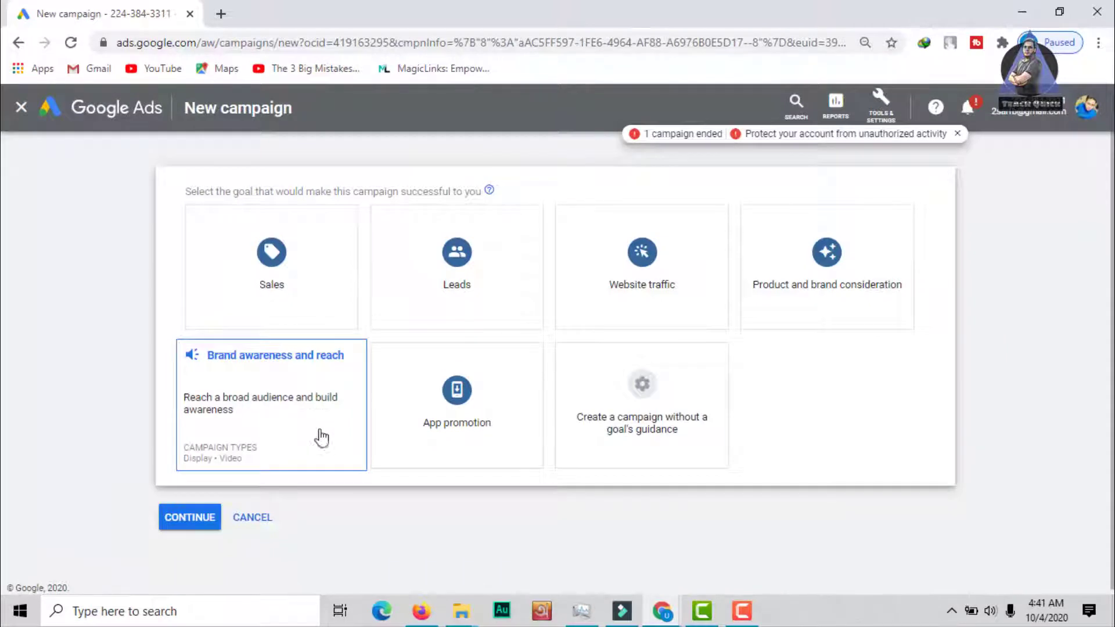
{"action": "left_click", "coordinate": [588, 418]}
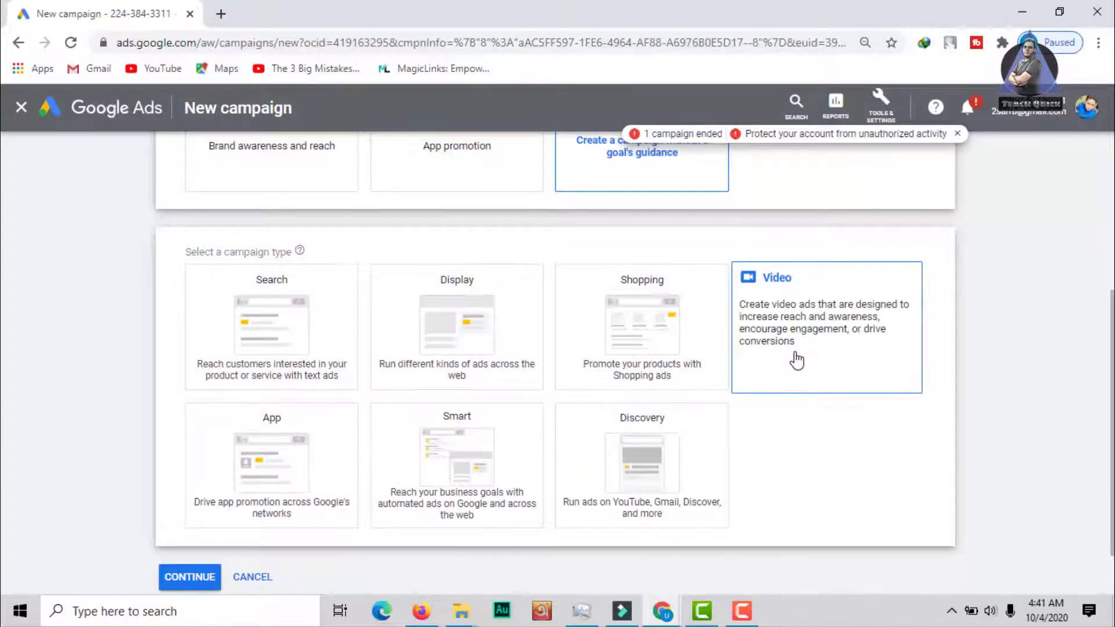
{"action": "left_click", "coordinate": [797, 360]}
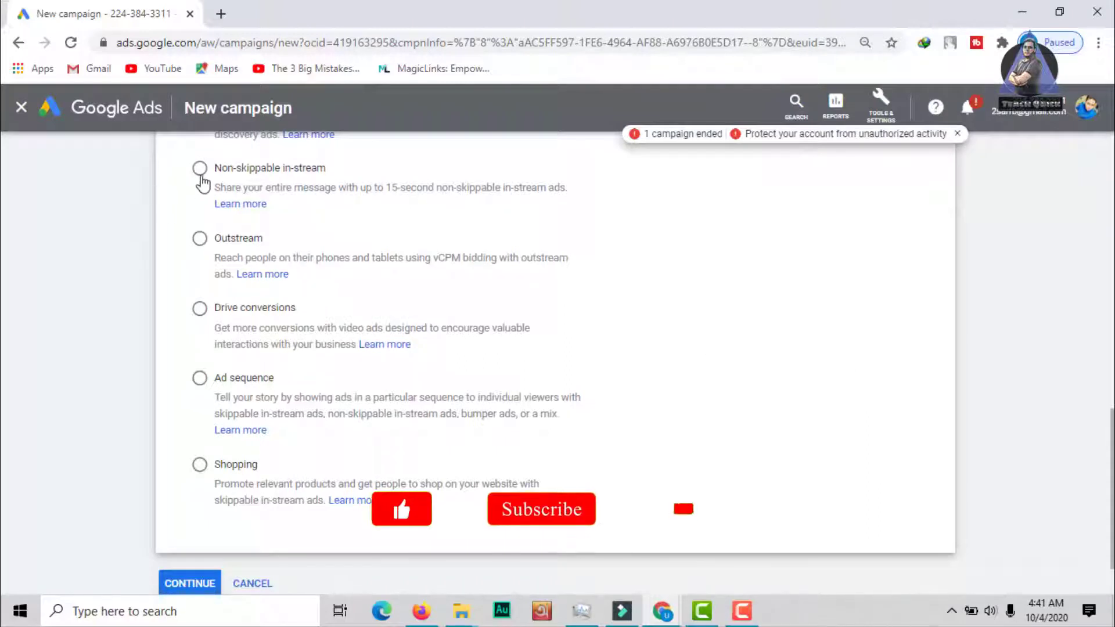
{"action": "scroll", "coordinate": [226, 209], "scroll_direction": "up", "scroll_amount": 1}
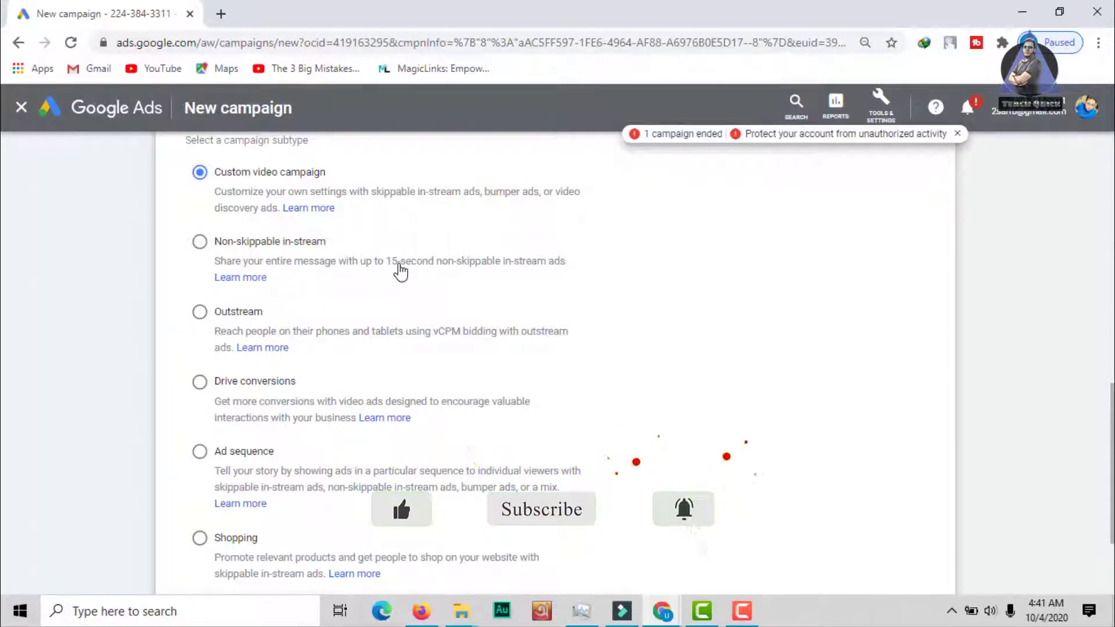
{"action": "scroll", "coordinate": [399, 269], "scroll_direction": "down", "scroll_amount": 1}
{"action": "scroll", "coordinate": [407, 264], "scroll_direction": "down", "scroll_amount": 1}
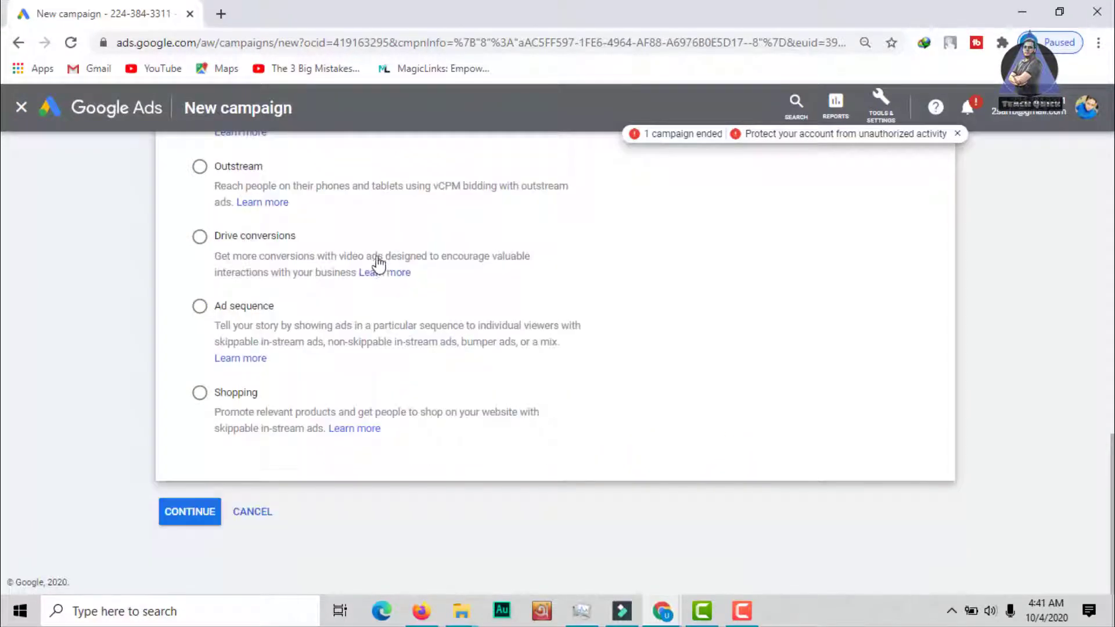
{"action": "left_click", "coordinate": [200, 516]}
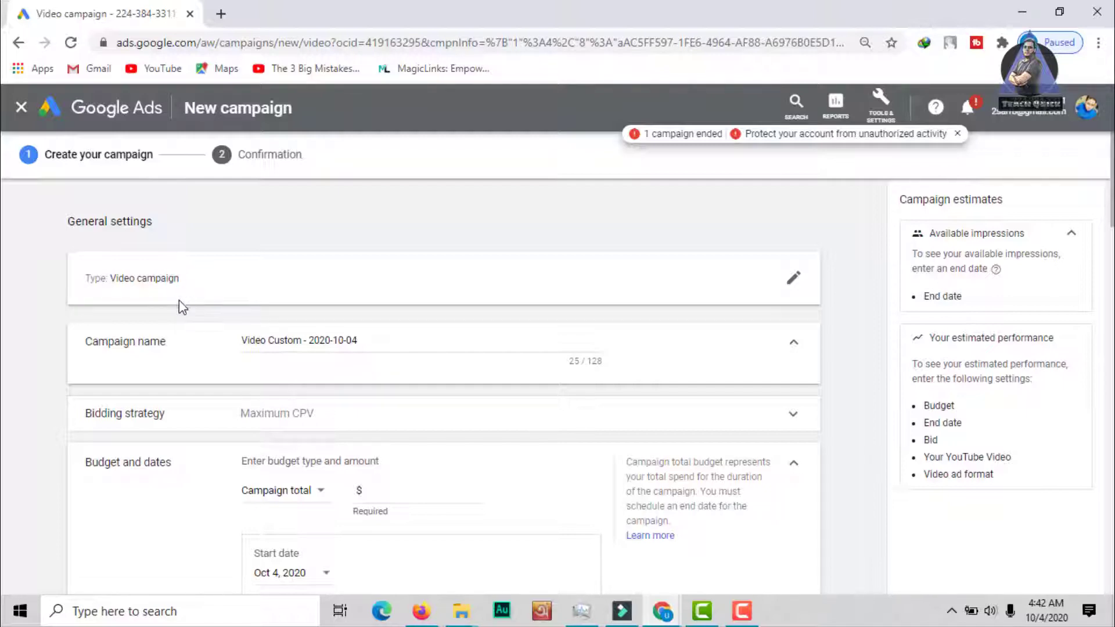
Replace the default campaign name with "googl ads".
{"action": "left_click", "coordinate": [342, 339]}
{"action": "left_click_drag", "start_coordinate": [374, 342], "coordinate": [202, 347]}
{"action": "type", "text": "googl ads"}
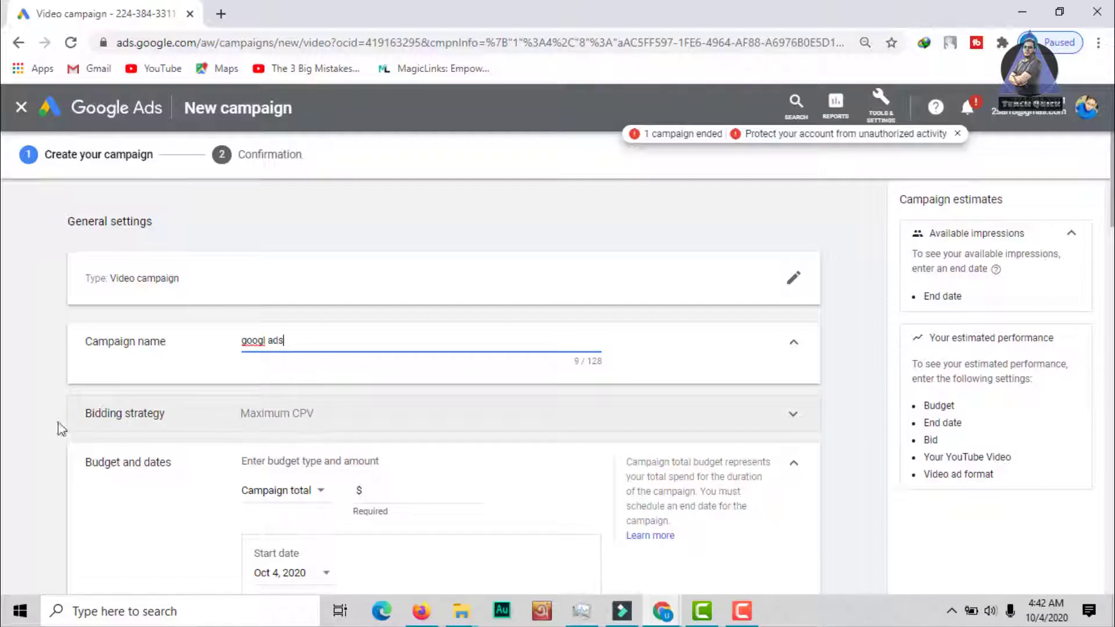
Expand the bidding strategy settings and choose Maximum CPV as the bid strategy.
{"action": "left_click", "coordinate": [306, 415]}
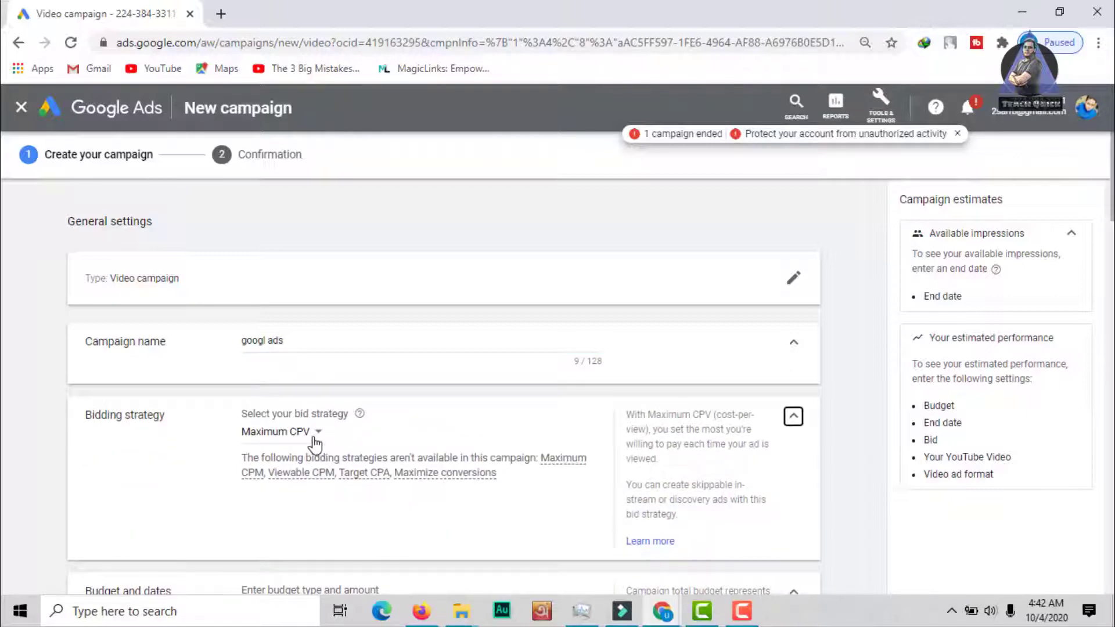
{"action": "left_click", "coordinate": [315, 443]}
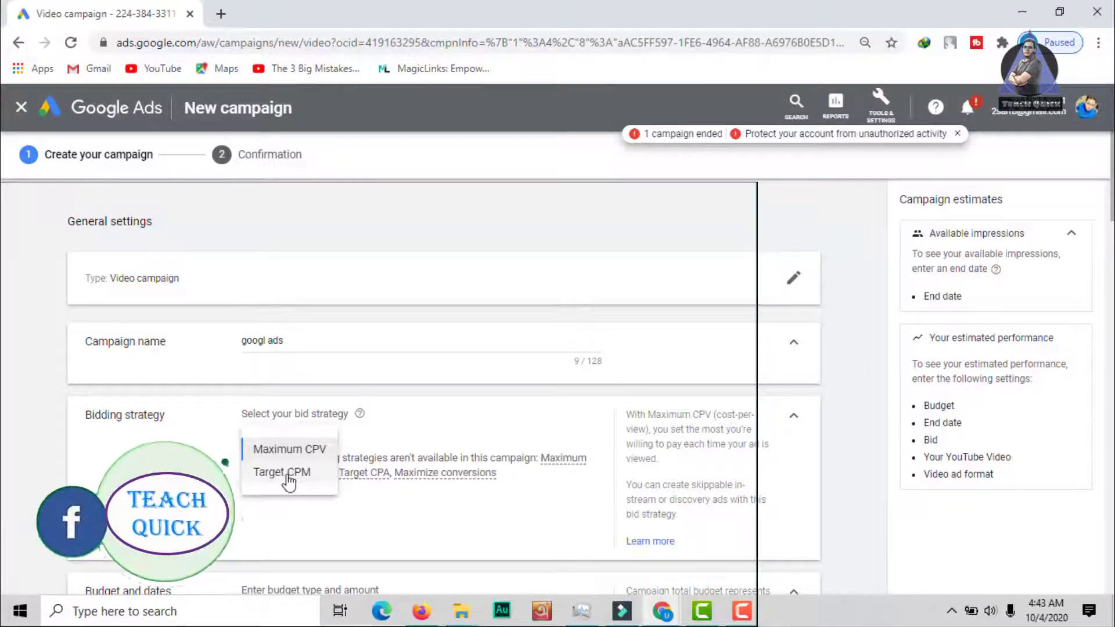
{"action": "left_click", "coordinate": [273, 456]}
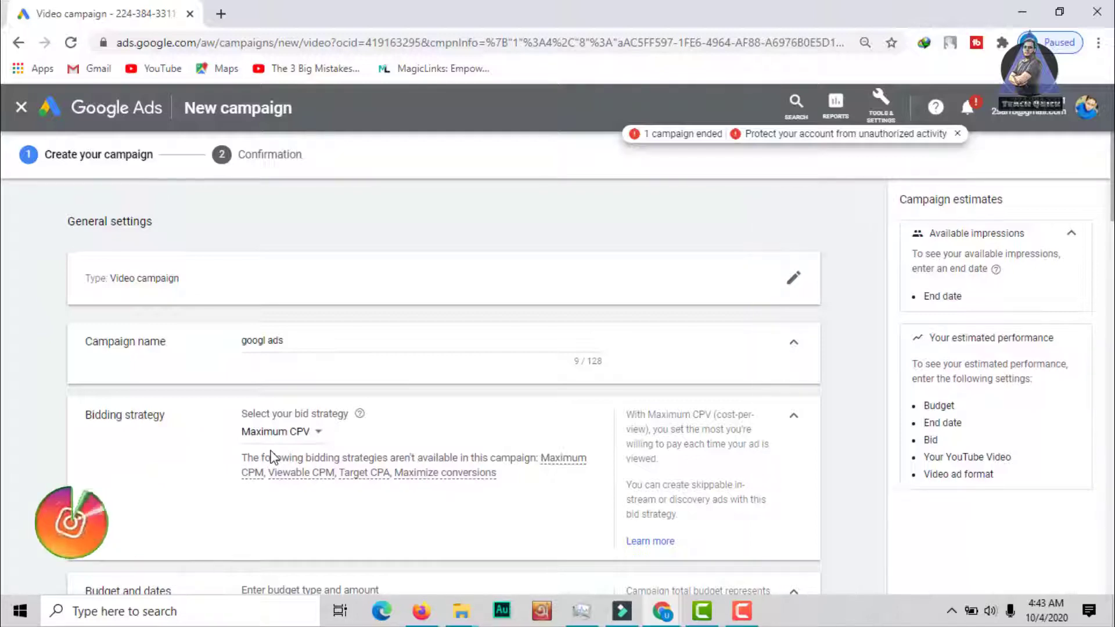
Choose Campaign total as the budget type and look at the end date calendar without picking a date.
{"action": "scroll", "coordinate": [273, 455], "scroll_direction": "down", "scroll_amount": 4}
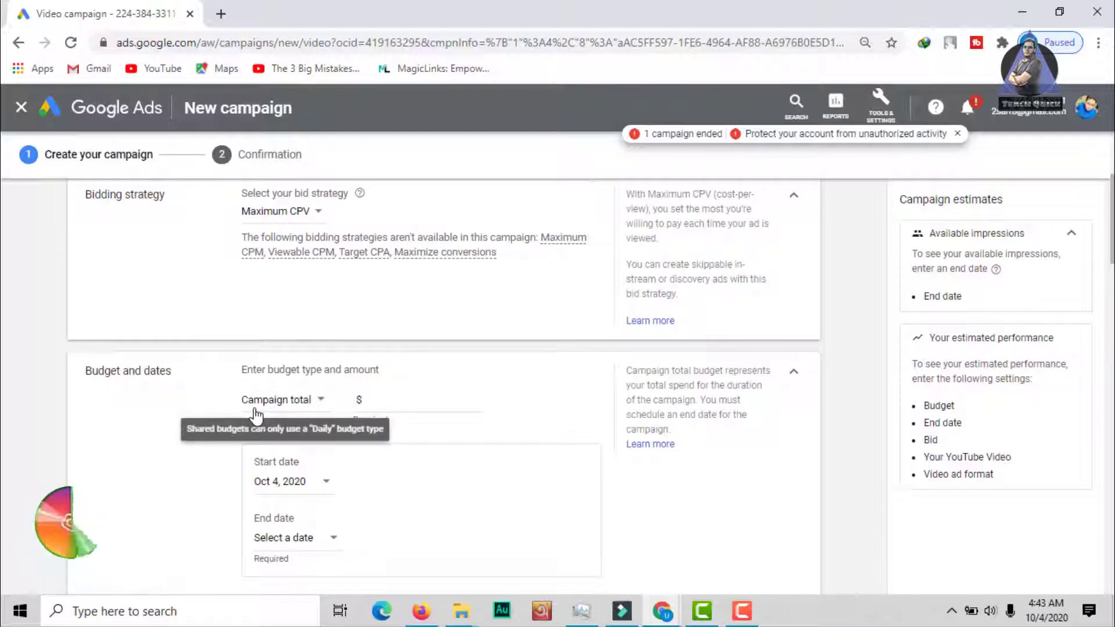
{"action": "left_click", "coordinate": [302, 414]}
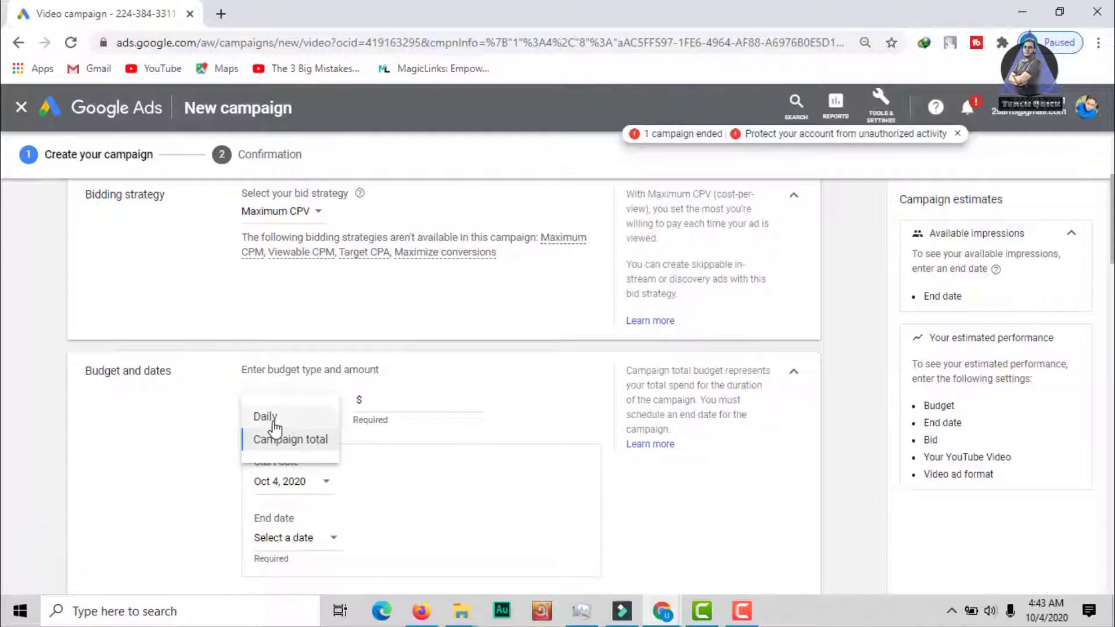
{"action": "left_click", "coordinate": [296, 447]}
{"action": "scroll", "coordinate": [308, 446], "scroll_direction": "down", "scroll_amount": 2}
{"action": "scroll", "coordinate": [306, 447], "scroll_direction": "down", "scroll_amount": 1}
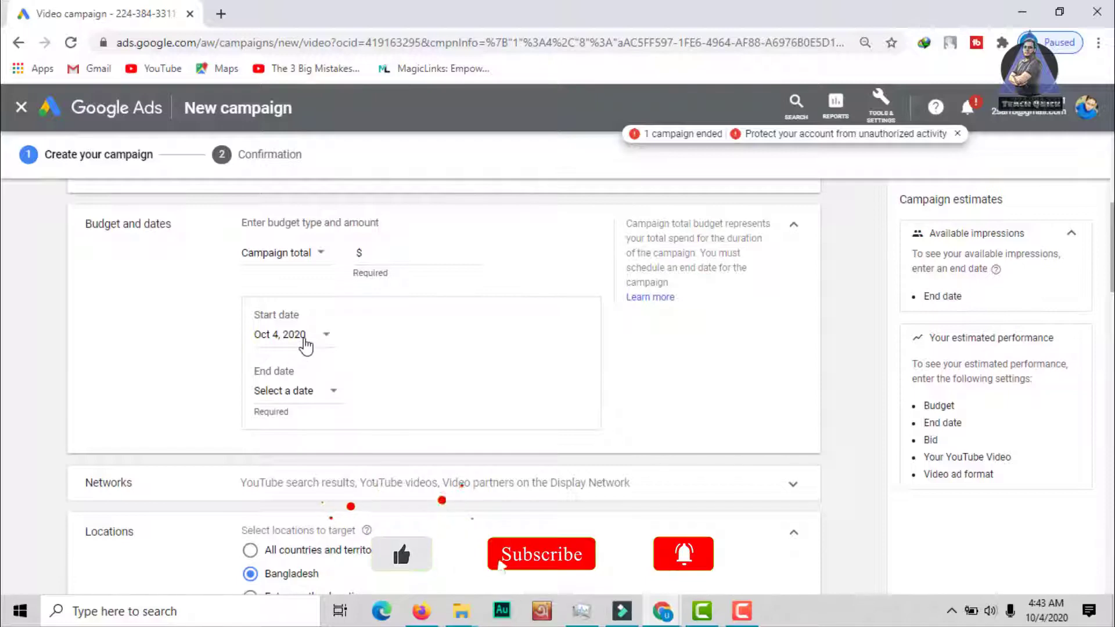
{"action": "left_click", "coordinate": [302, 404]}
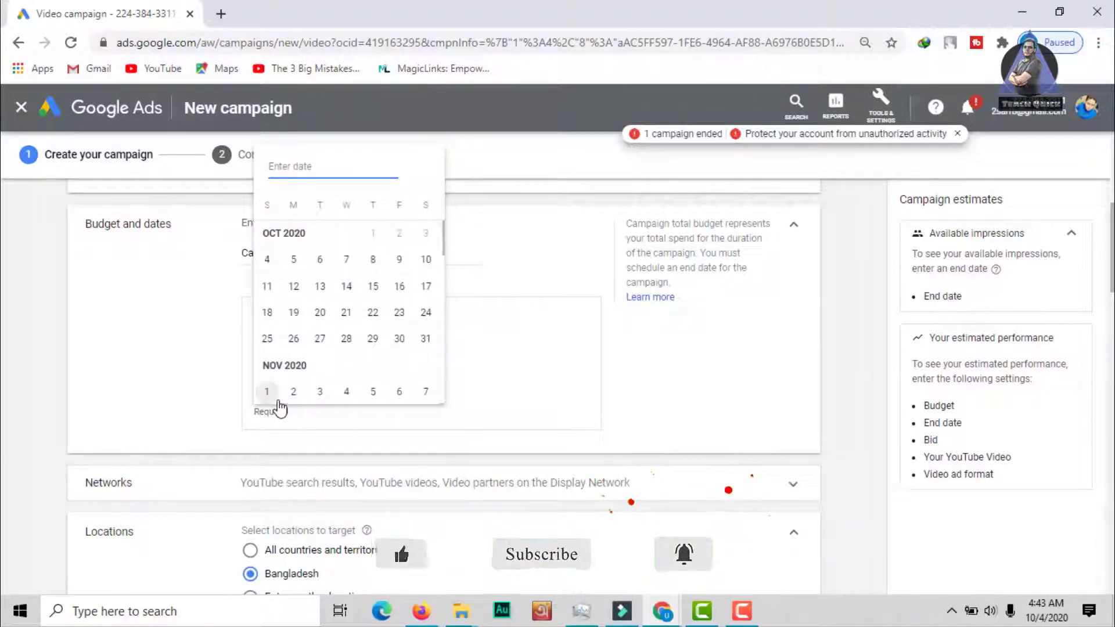
{"action": "left_click", "coordinate": [194, 392]}
Set the location targeting to Enter another location and activate the location search field.
{"action": "scroll", "coordinate": [193, 392], "scroll_direction": "down", "scroll_amount": 2}
{"action": "scroll", "coordinate": [192, 392], "scroll_direction": "down", "scroll_amount": 1}
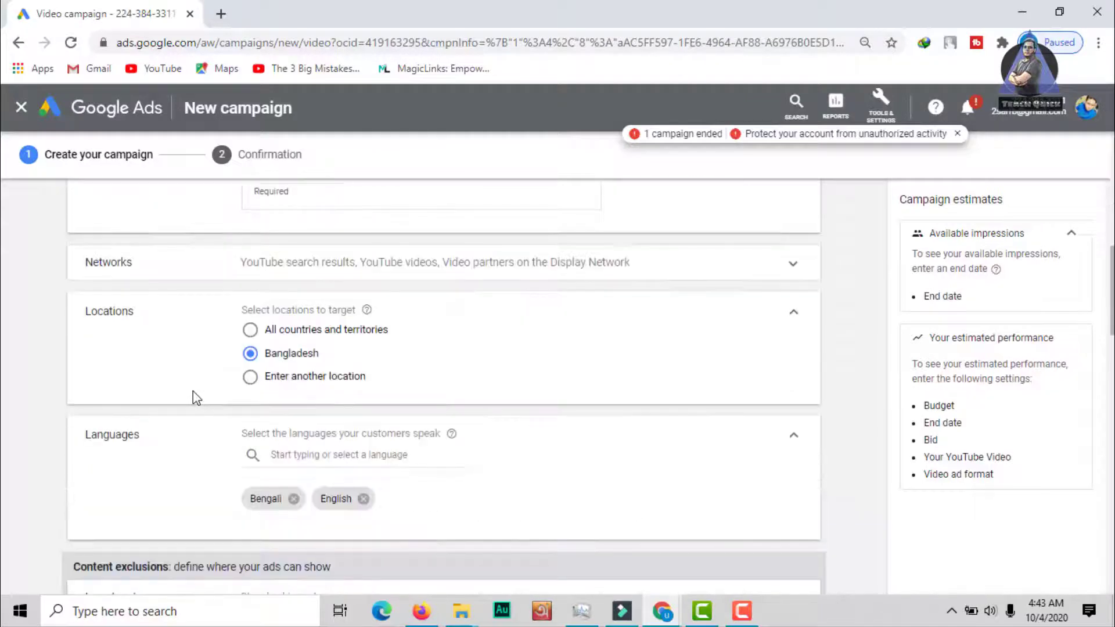
{"action": "left_click", "coordinate": [250, 332]}
{"action": "left_click", "coordinate": [250, 353]}
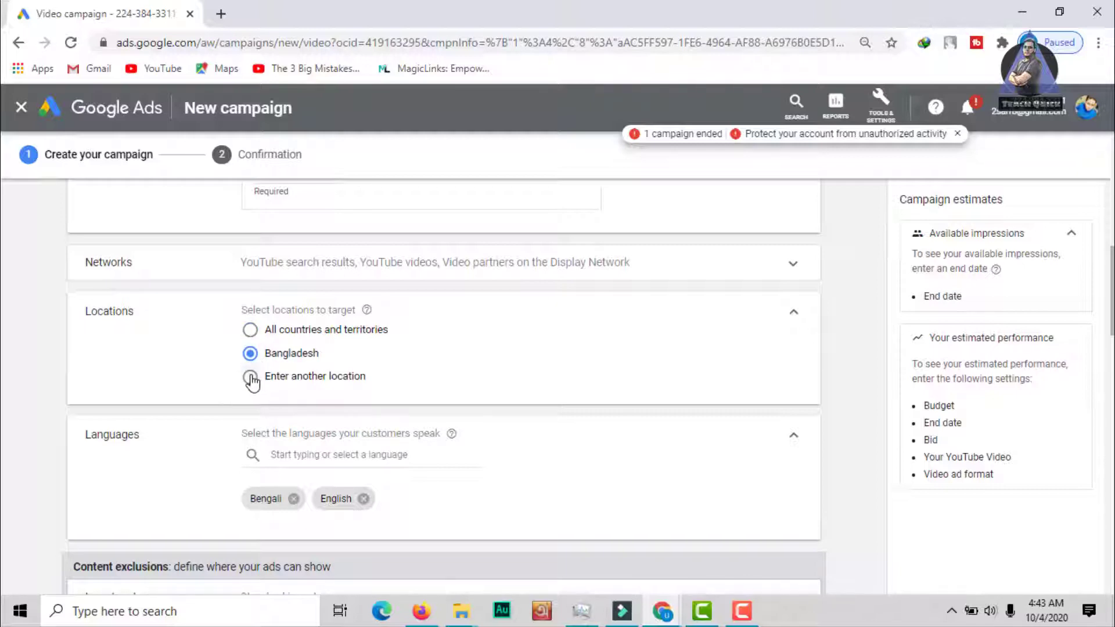
{"action": "left_click", "coordinate": [250, 377]}
{"action": "left_click", "coordinate": [351, 413]}
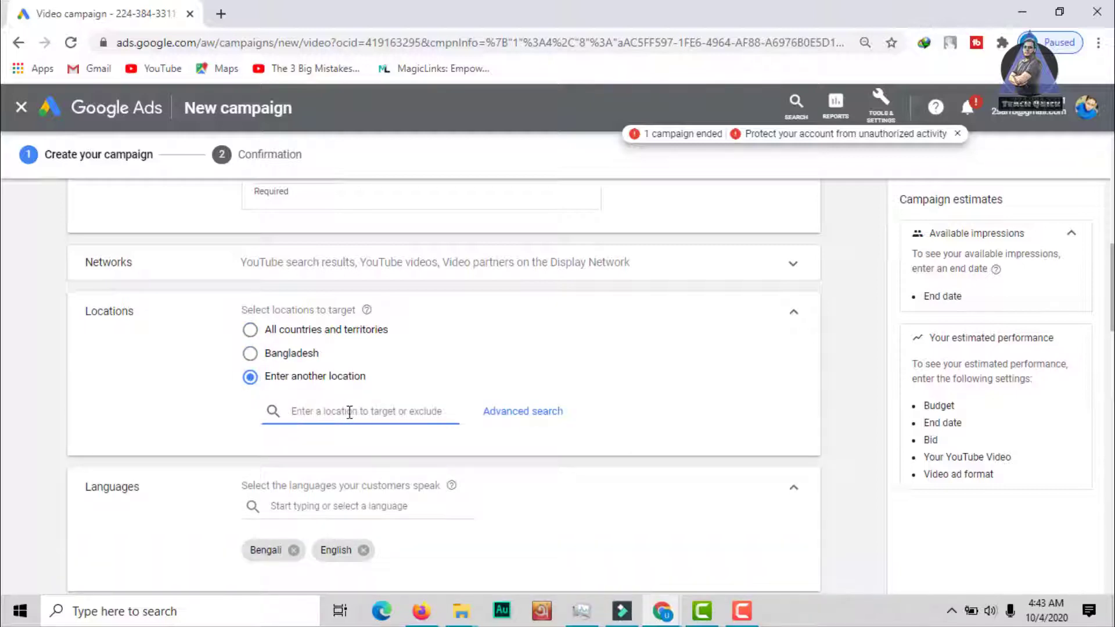
Under content exclusions, compare the inventory options and select Expanded inventory as the inventory type.
{"action": "scroll", "coordinate": [348, 412], "scroll_direction": "down", "scroll_amount": 4}
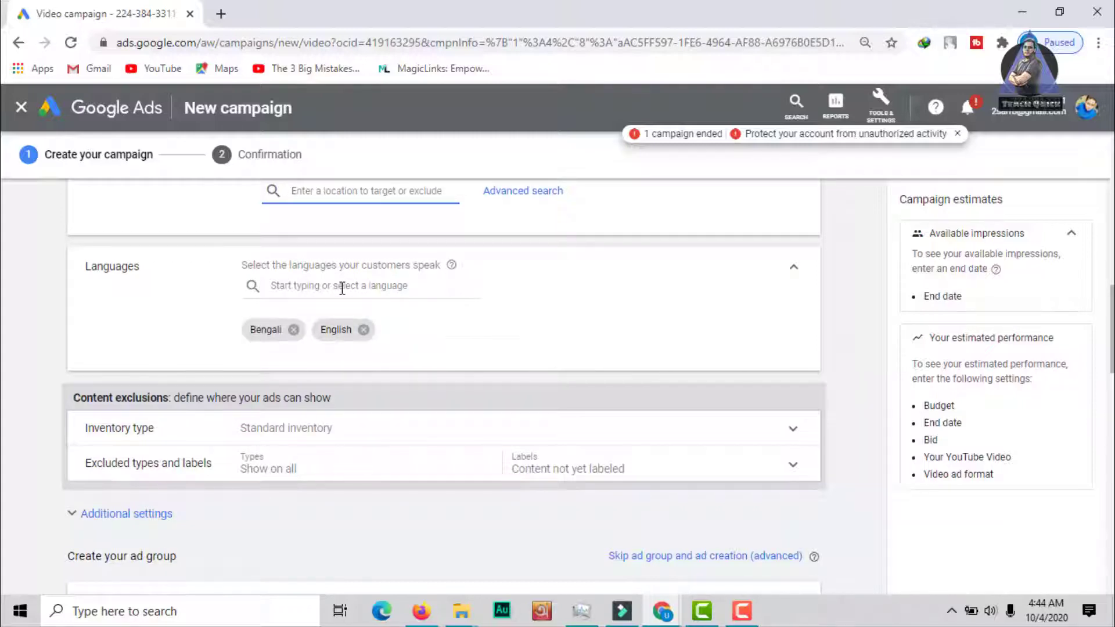
{"action": "scroll", "coordinate": [378, 308], "scroll_direction": "down", "scroll_amount": 3}
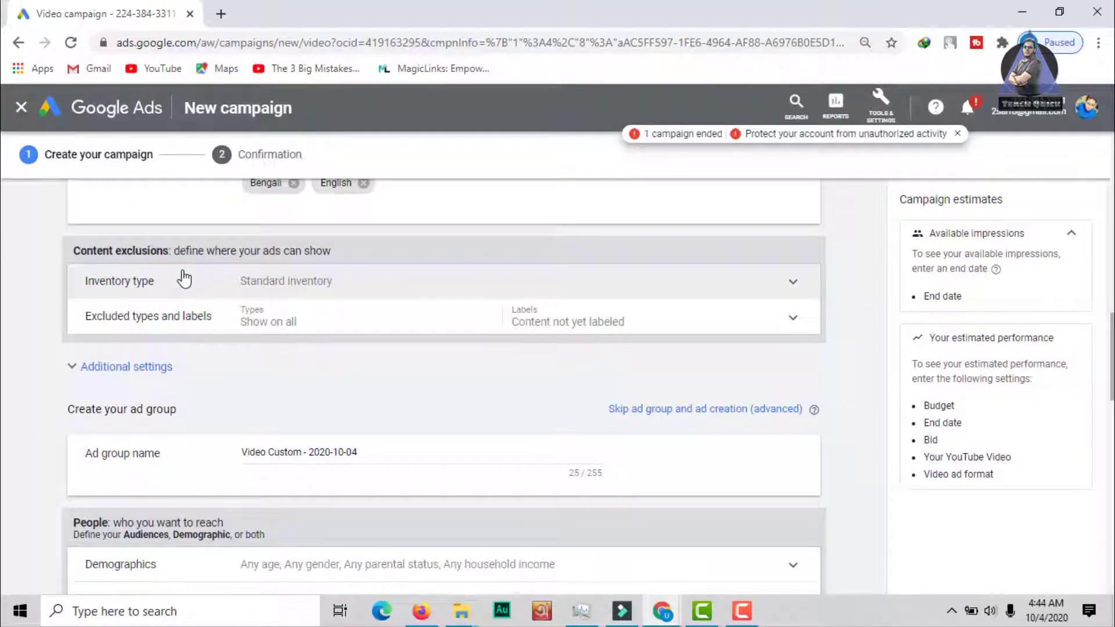
{"action": "left_click", "coordinate": [281, 290]}
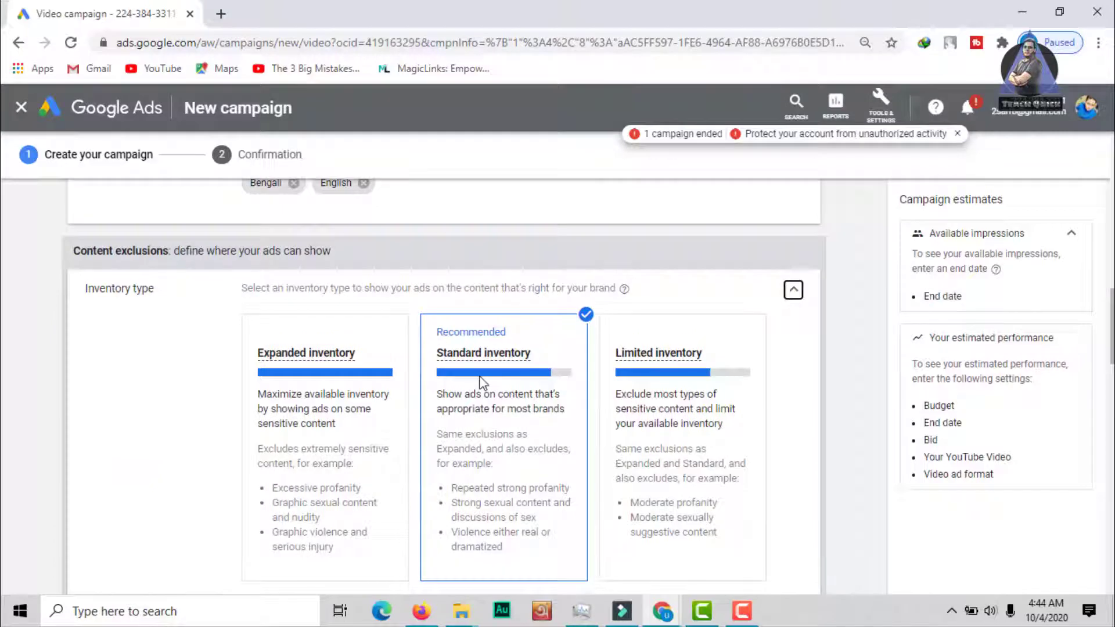
{"action": "mouse_move", "coordinate": [482, 382]}
{"action": "left_click", "coordinate": [312, 453]}
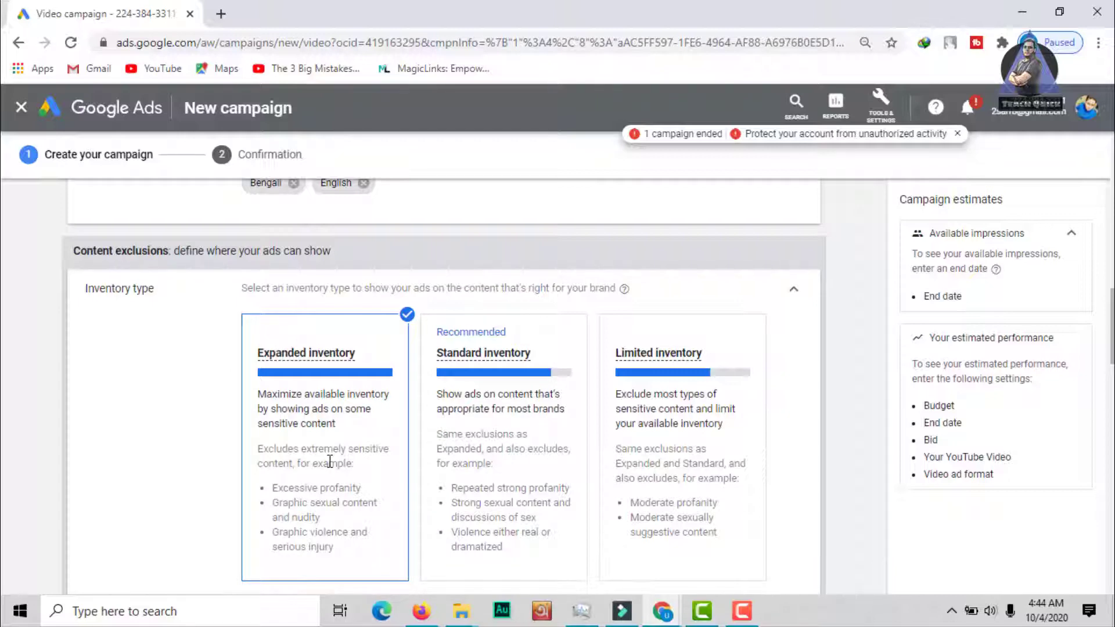
{"action": "scroll", "coordinate": [329, 461], "scroll_direction": "down", "scroll_amount": 1}
{"action": "left_click", "coordinate": [683, 419]}
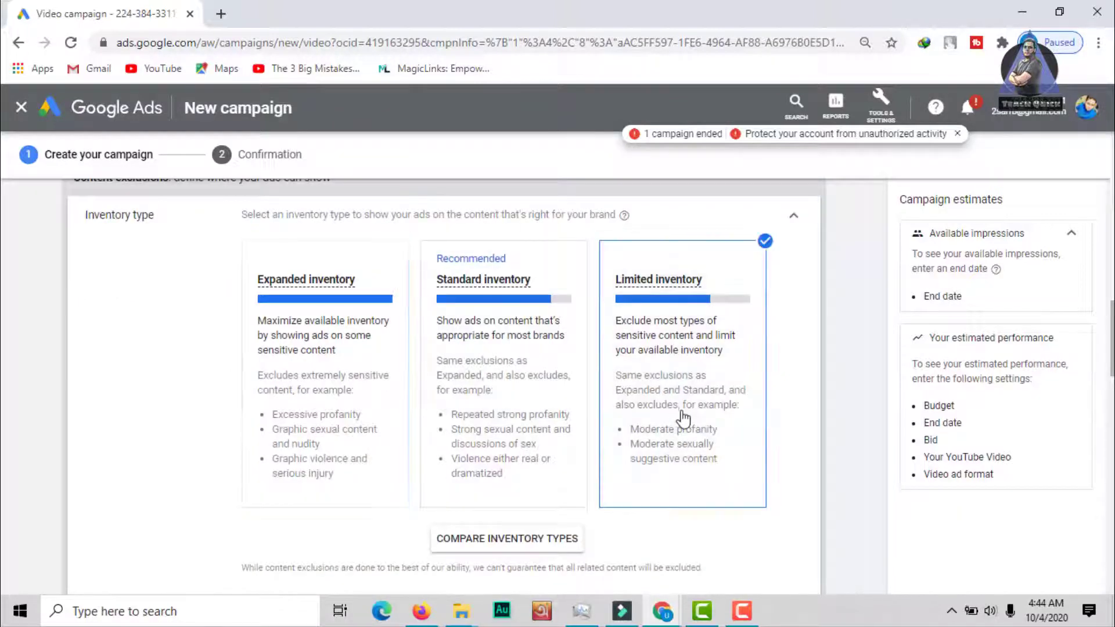
{"action": "left_click", "coordinate": [346, 376]}
In the additional settings, set specific device targeting to mobile phones, tablets and TV screens, excluding computers.
{"action": "scroll", "coordinate": [358, 390], "scroll_direction": "down", "scroll_amount": 4}
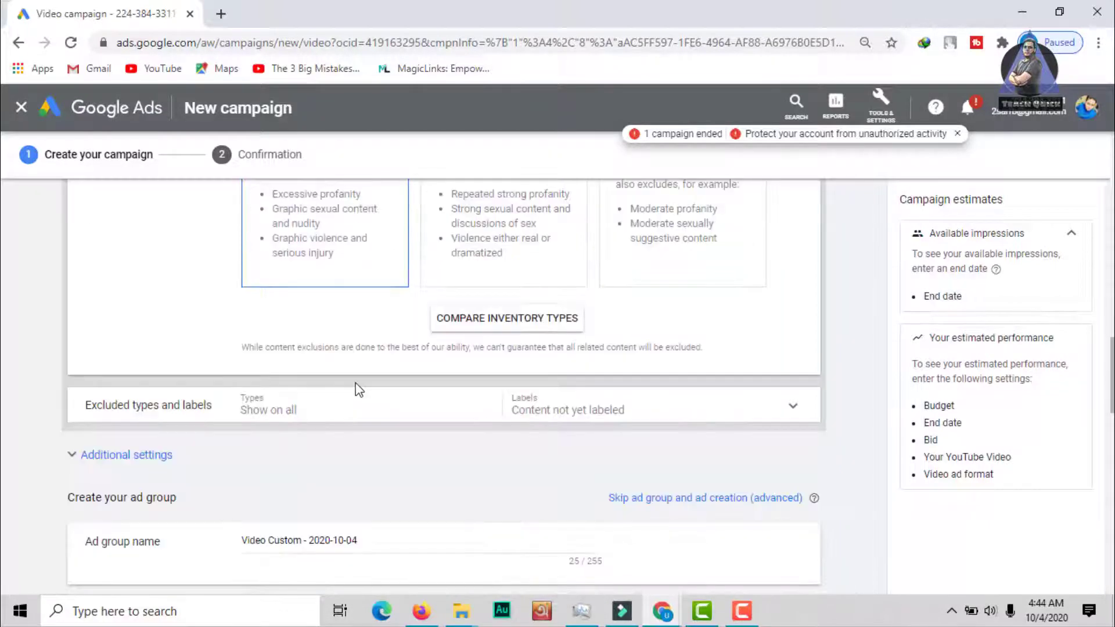
{"action": "scroll", "coordinate": [368, 393], "scroll_direction": "down", "scroll_amount": 1}
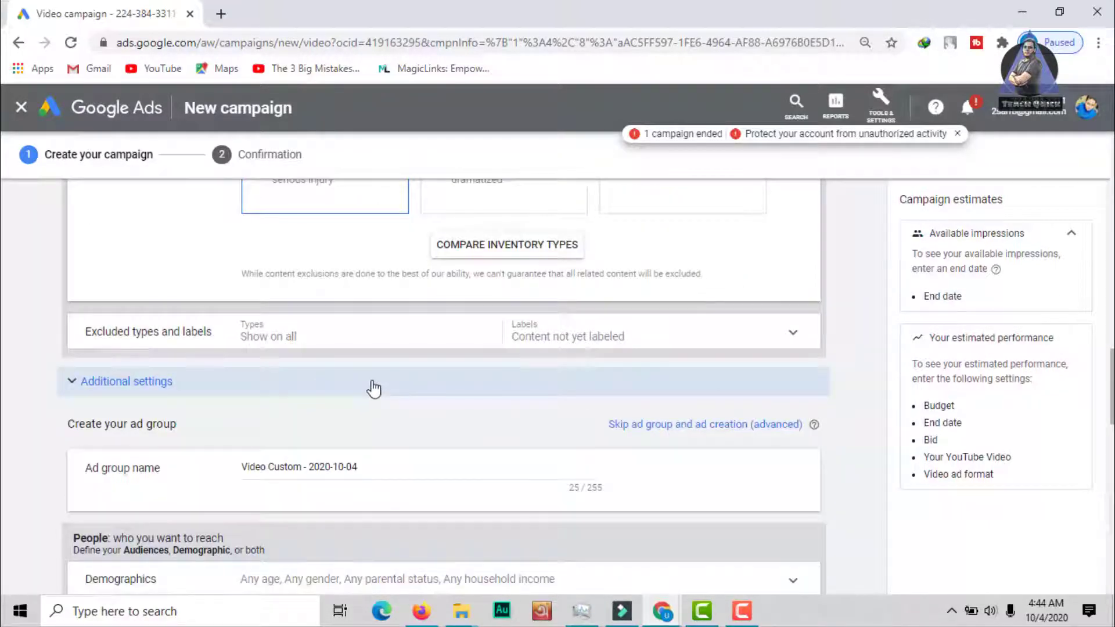
{"action": "scroll", "coordinate": [376, 364], "scroll_direction": "down", "scroll_amount": 3}
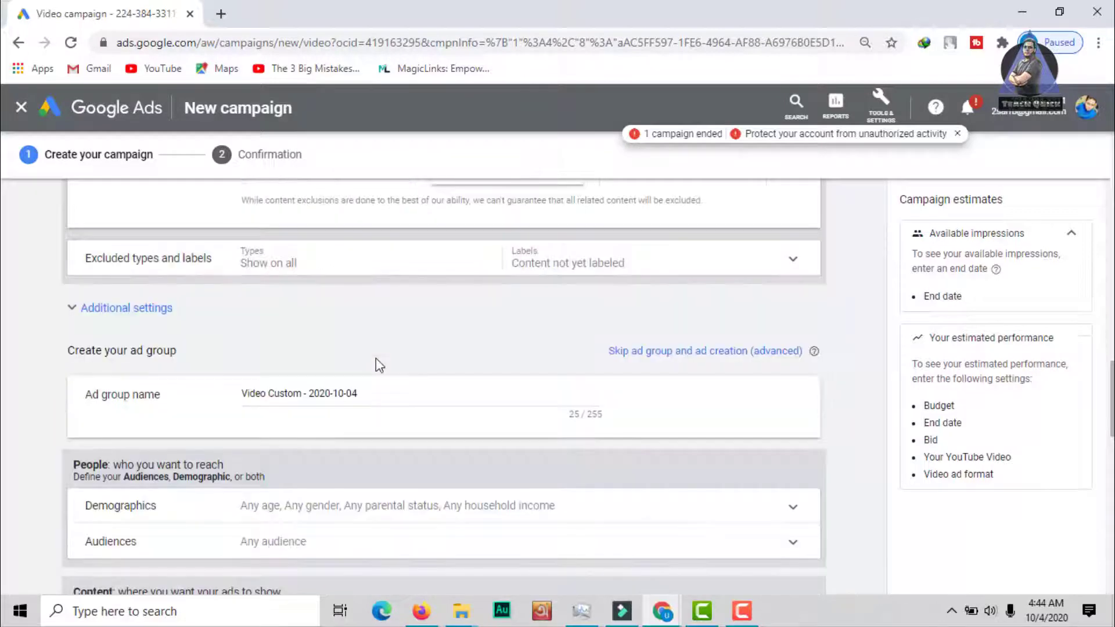
{"action": "left_click", "coordinate": [96, 239]}
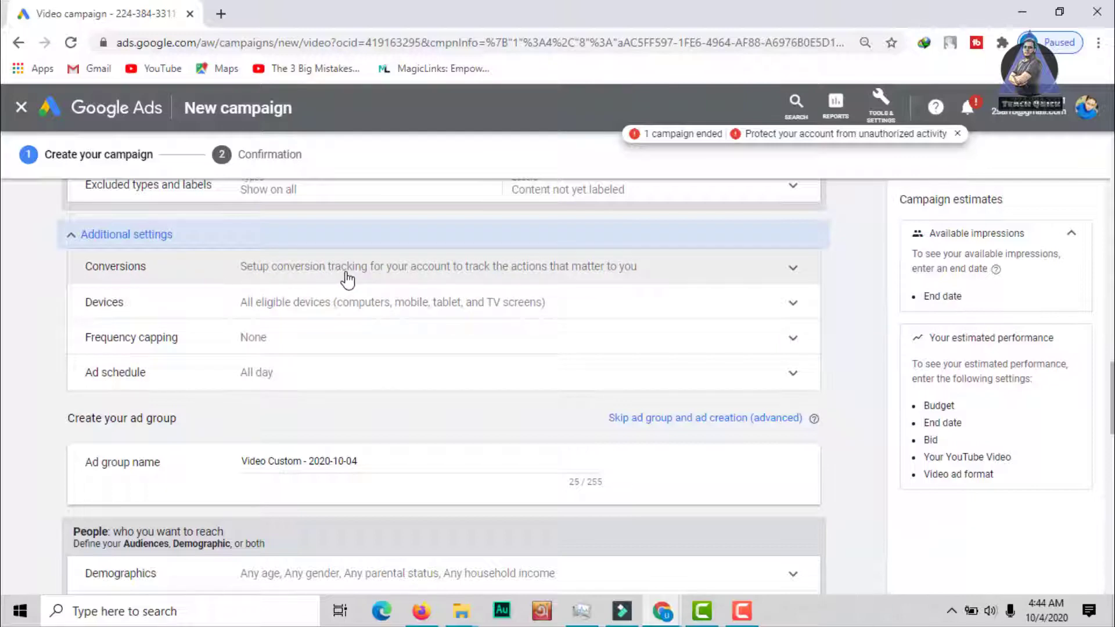
{"action": "left_click", "coordinate": [293, 311]}
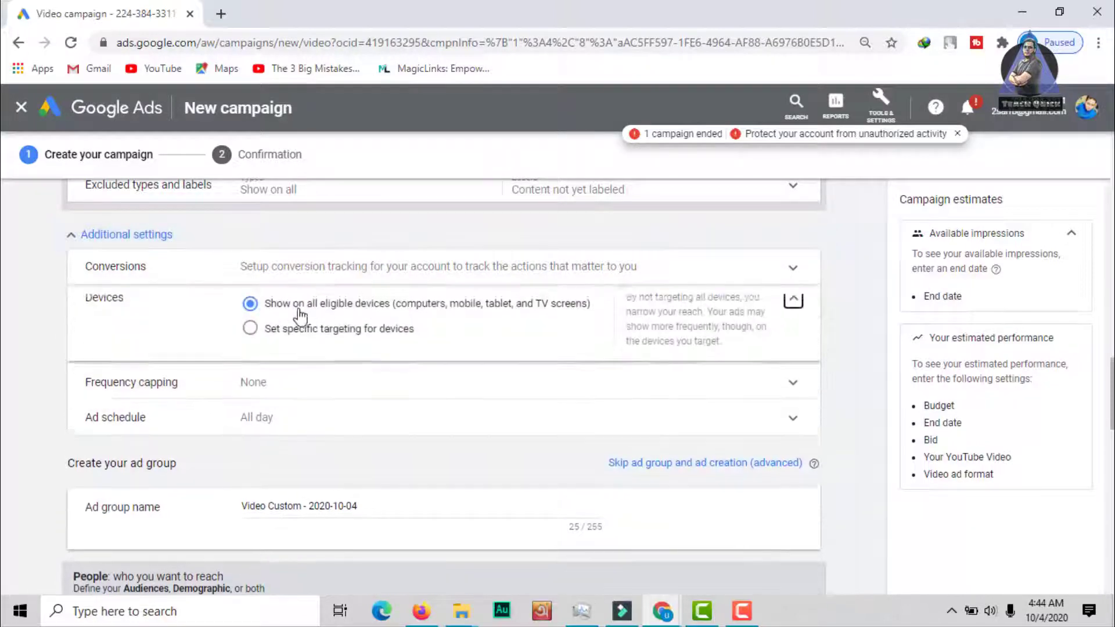
{"action": "left_click", "coordinate": [250, 346]}
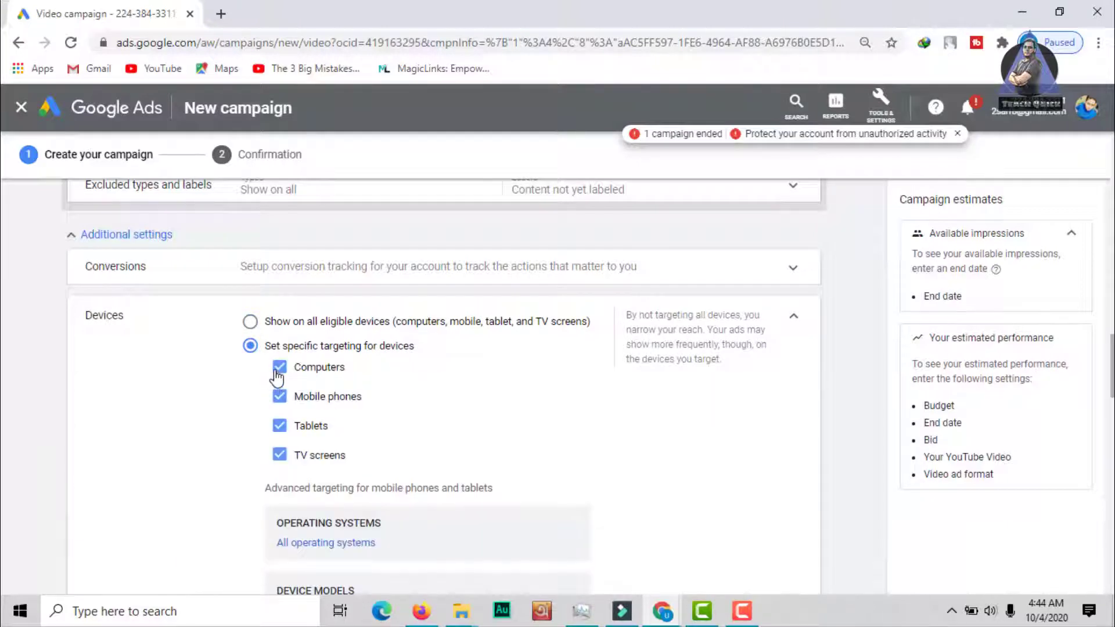
{"action": "left_click", "coordinate": [279, 371]}
{"action": "left_click", "coordinate": [279, 427]}
{"action": "left_click", "coordinate": [280, 459]}
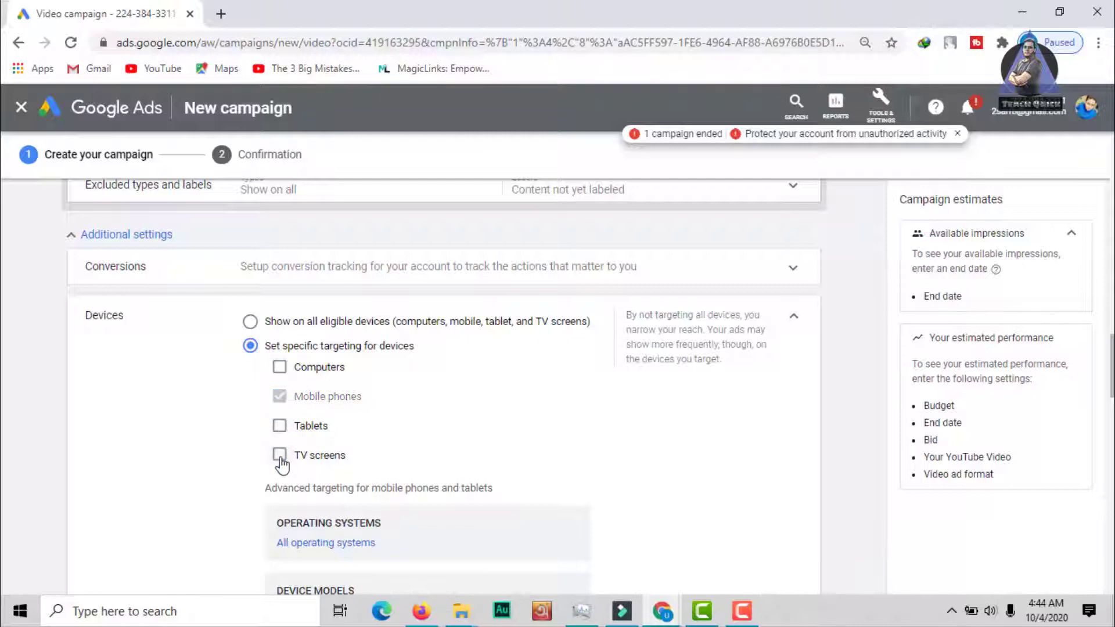
{"action": "left_click", "coordinate": [279, 455]}
{"action": "left_click", "coordinate": [279, 425]}
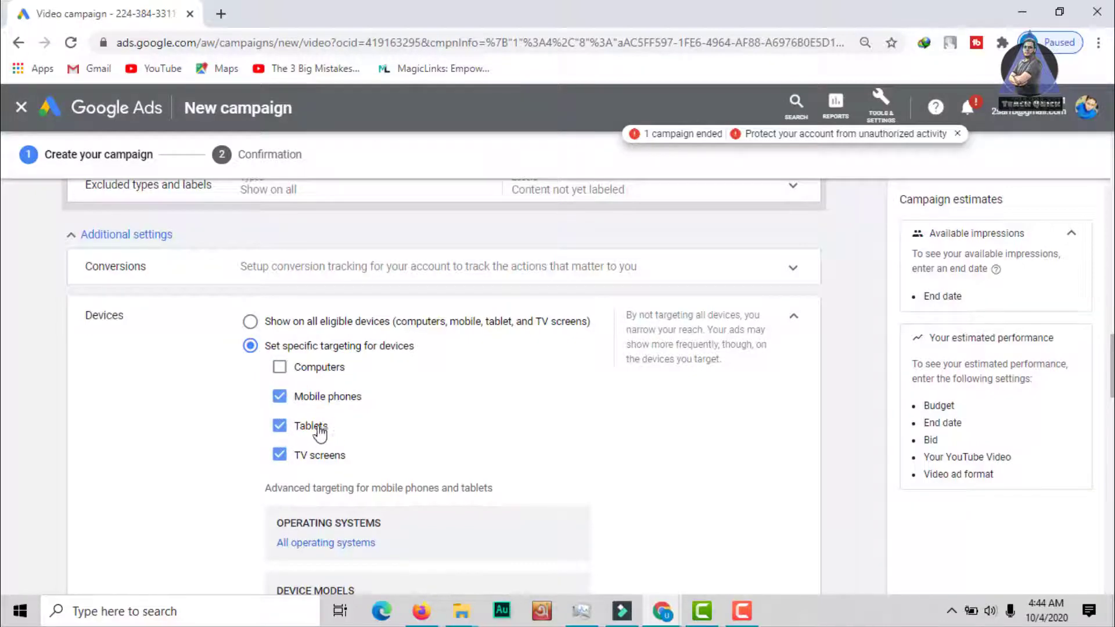
Expand the frequency capping settings and enable Cap view frequency.
{"action": "scroll", "coordinate": [325, 433], "scroll_direction": "down", "scroll_amount": 1}
{"action": "scroll", "coordinate": [330, 431], "scroll_direction": "down", "scroll_amount": 5}
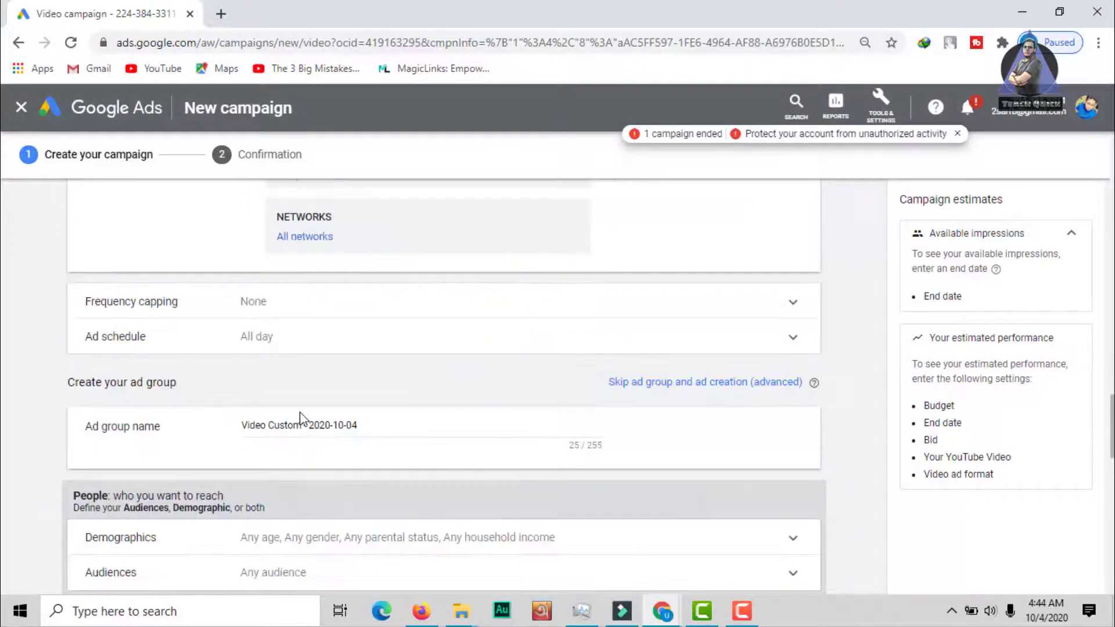
{"action": "left_click", "coordinate": [175, 309]}
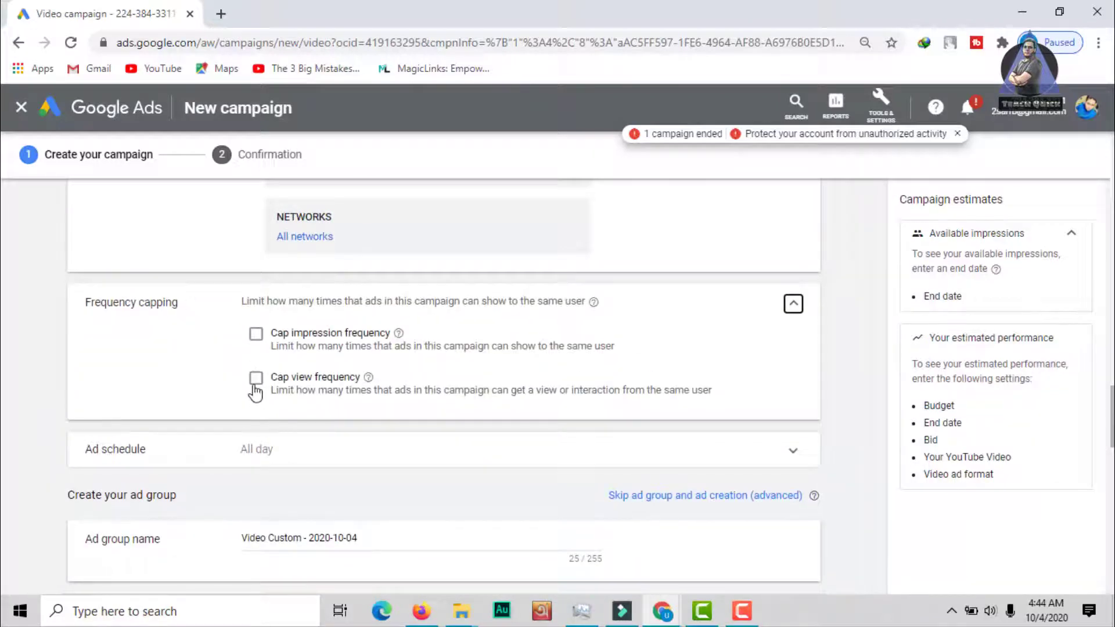
{"action": "left_click", "coordinate": [255, 379]}
{"action": "scroll", "coordinate": [269, 408], "scroll_direction": "down", "scroll_amount": 1}
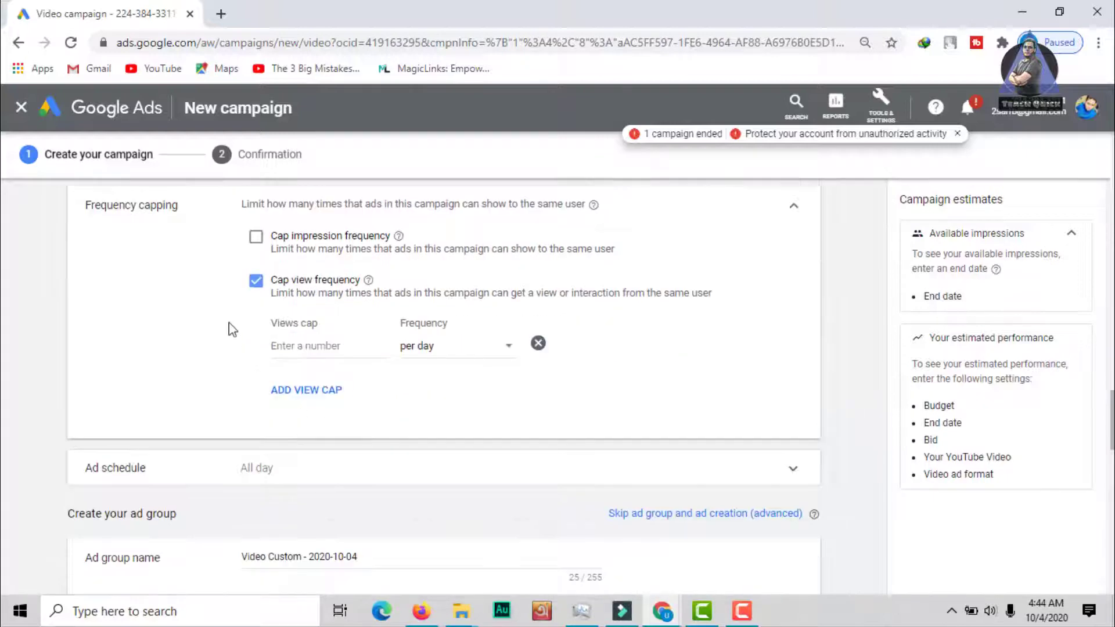
Set the view frequency cap to 1 view per day.
{"action": "left_click", "coordinate": [327, 347]}
{"action": "type", "text": "1"}
{"action": "left_click", "coordinate": [445, 353]}
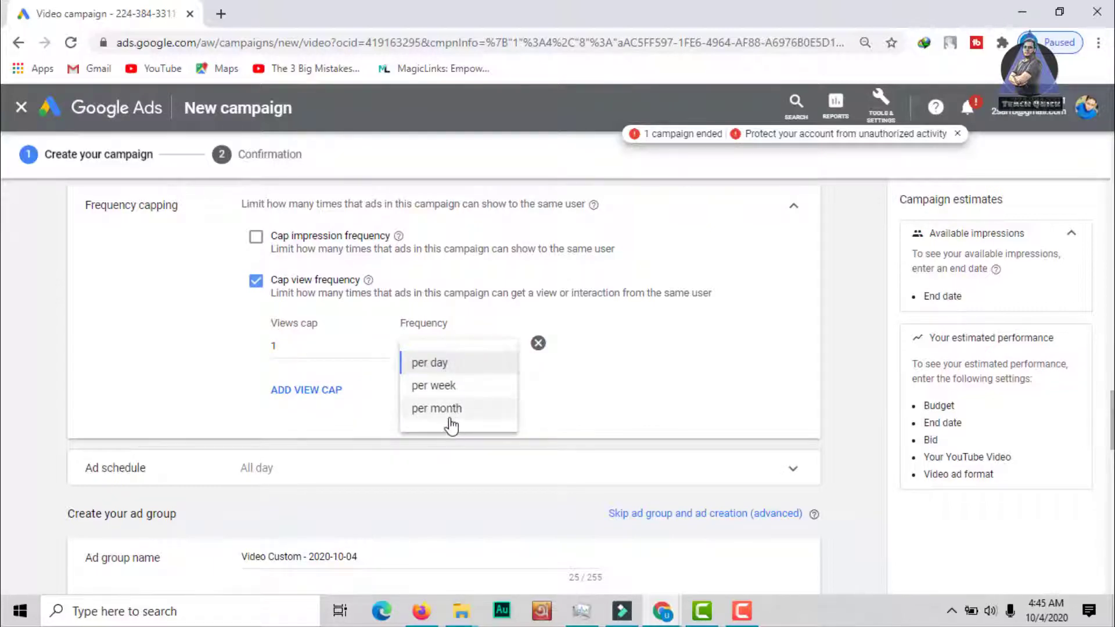
{"action": "left_click", "coordinate": [344, 428]}
Expand the ad schedule settings and examine the available days and hours.
{"action": "scroll", "coordinate": [344, 428], "scroll_direction": "down", "scroll_amount": 1}
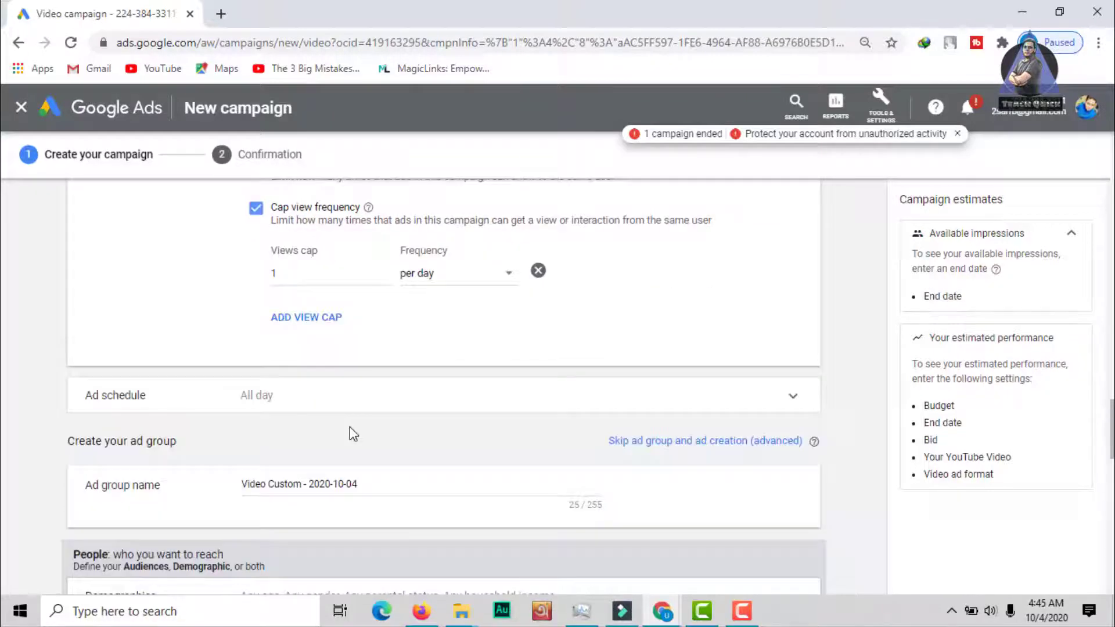
{"action": "left_click", "coordinate": [289, 404]}
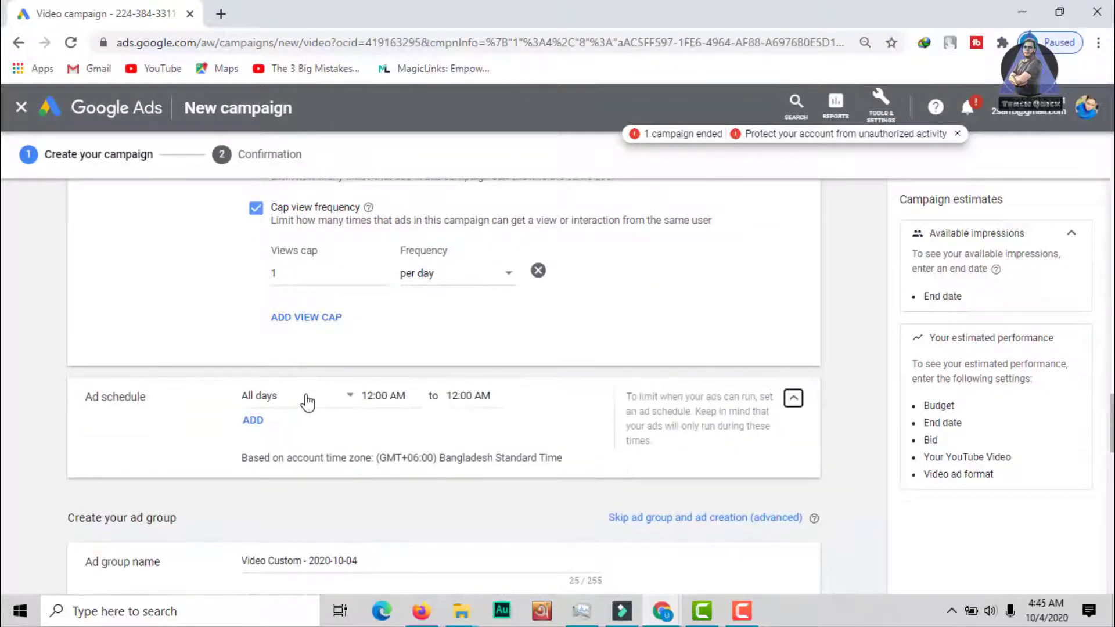
{"action": "scroll", "coordinate": [308, 401], "scroll_direction": "down", "scroll_amount": 2}
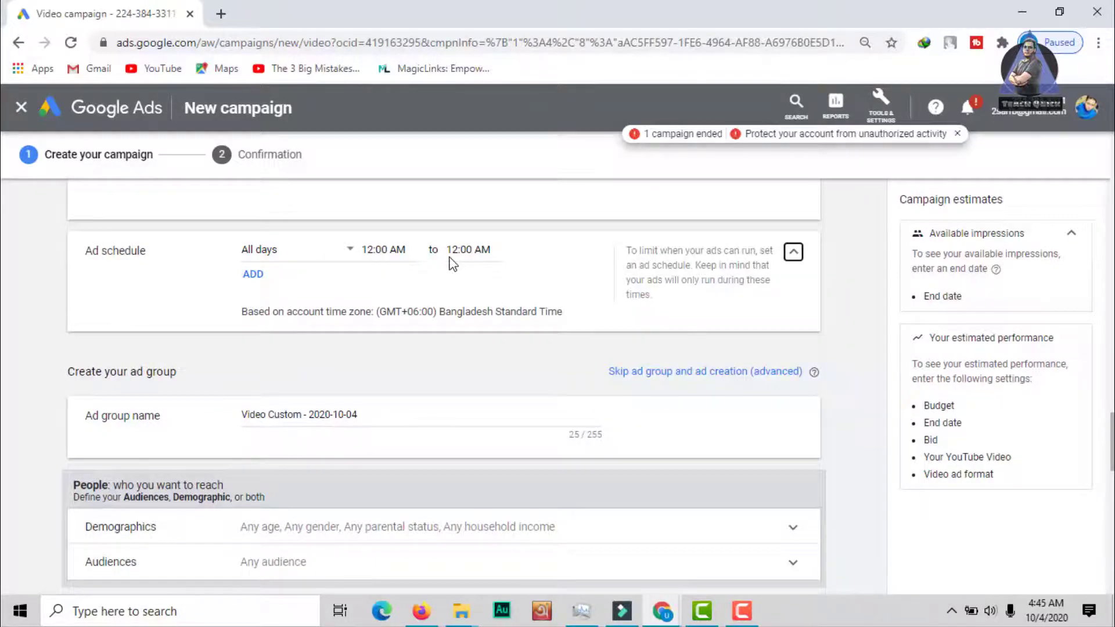
Rename the ad group as ggooads.
{"action": "scroll", "coordinate": [460, 284], "scroll_direction": "down", "scroll_amount": 2}
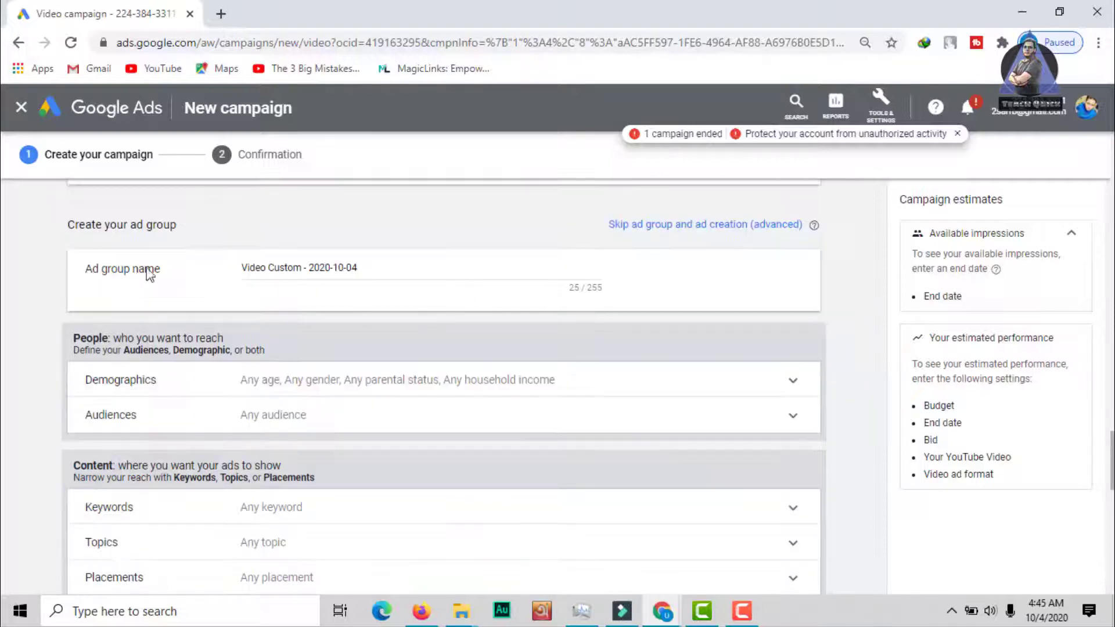
{"action": "left_click", "coordinate": [338, 267]}
{"action": "left_click_drag", "start_coordinate": [383, 267], "coordinate": [229, 269]}
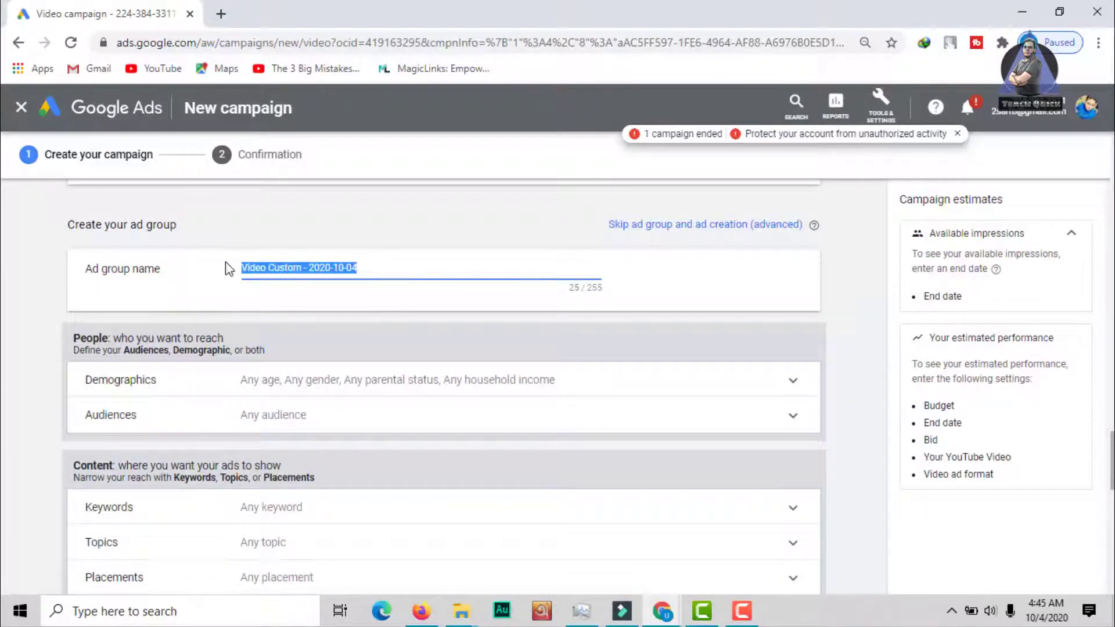
{"action": "type", "text": "ggooads"}
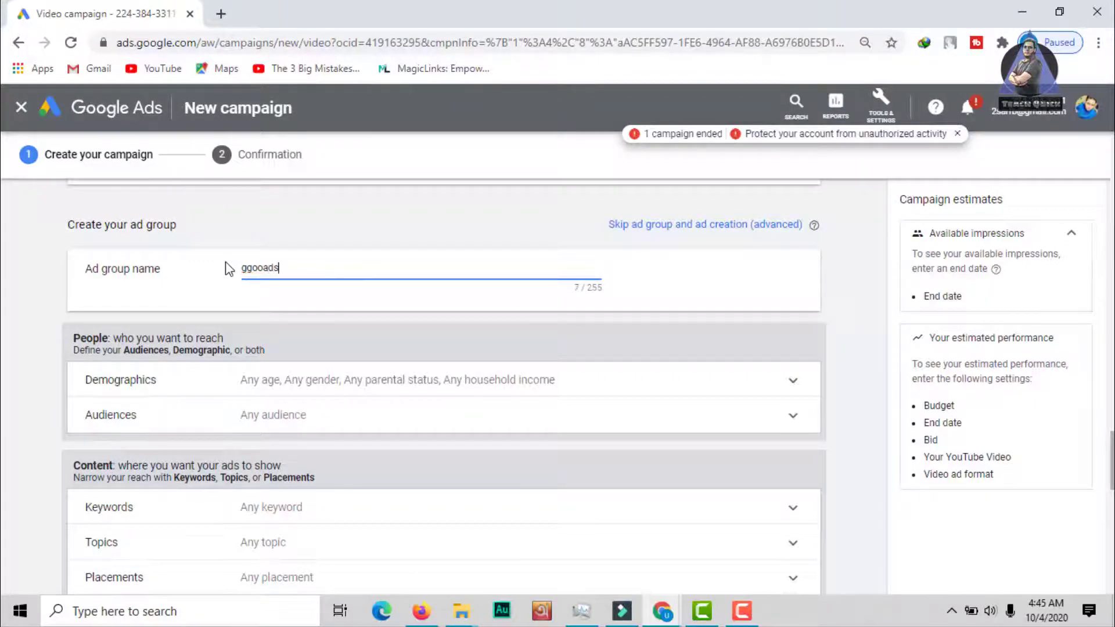
Expand the demographics targeting and examine the gender, age, parental status and household income options.
{"action": "scroll", "coordinate": [301, 309], "scroll_direction": "down", "scroll_amount": 2}
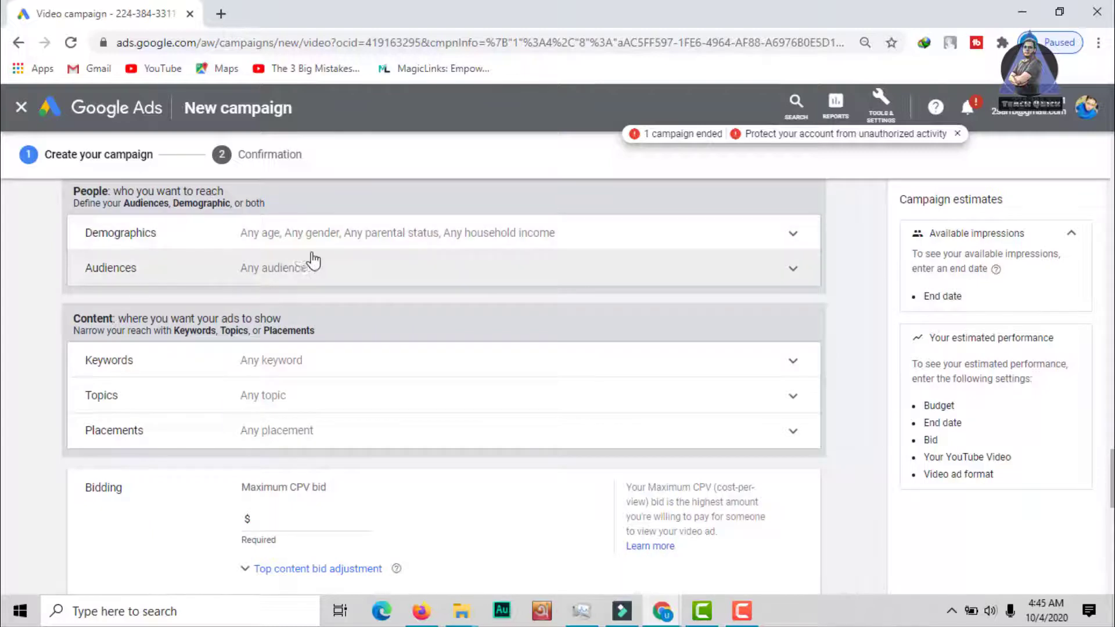
{"action": "left_click", "coordinate": [290, 243]}
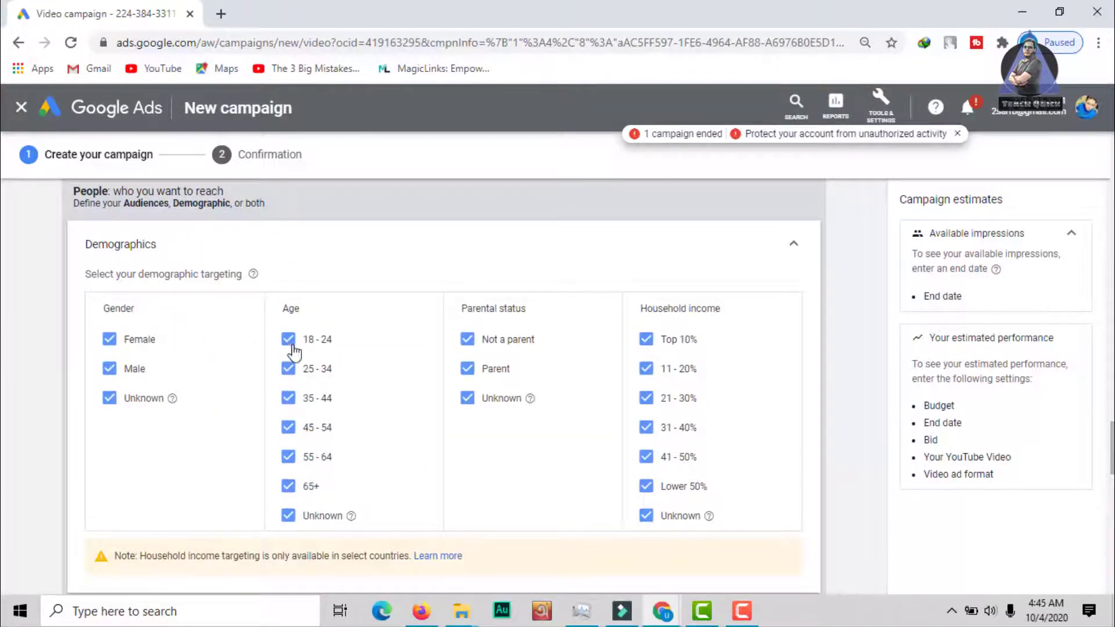
{"action": "left_click", "coordinate": [289, 430]}
{"action": "scroll", "coordinate": [529, 378], "scroll_direction": "down", "scroll_amount": 3}
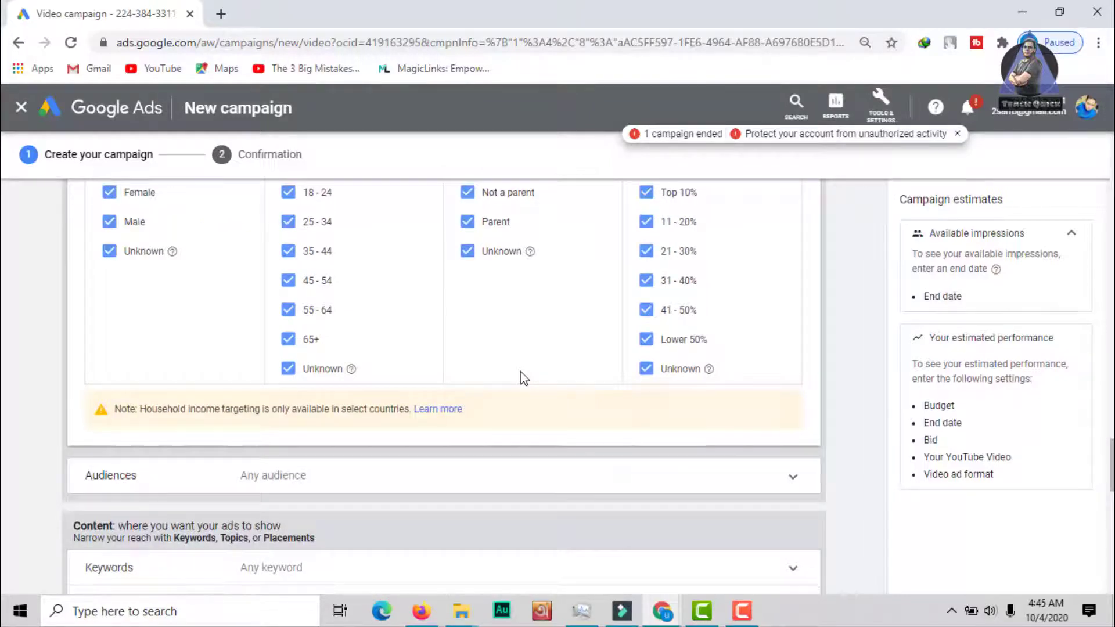
{"action": "scroll", "coordinate": [522, 378], "scroll_direction": "up", "scroll_amount": 1}
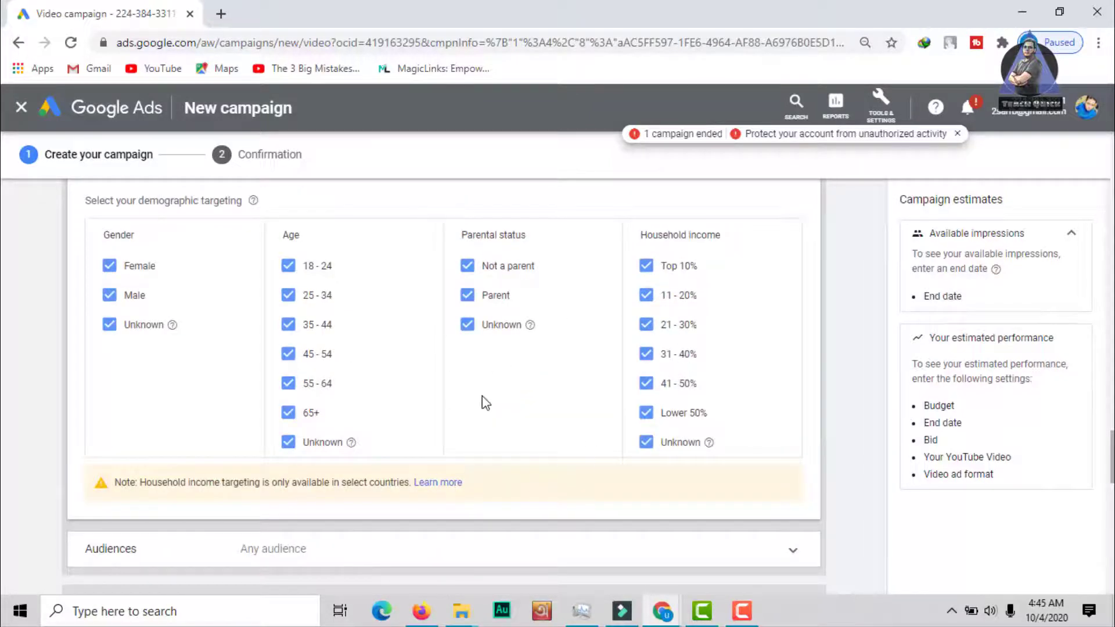
{"action": "scroll", "coordinate": [461, 393], "scroll_direction": "down", "scroll_amount": 4}
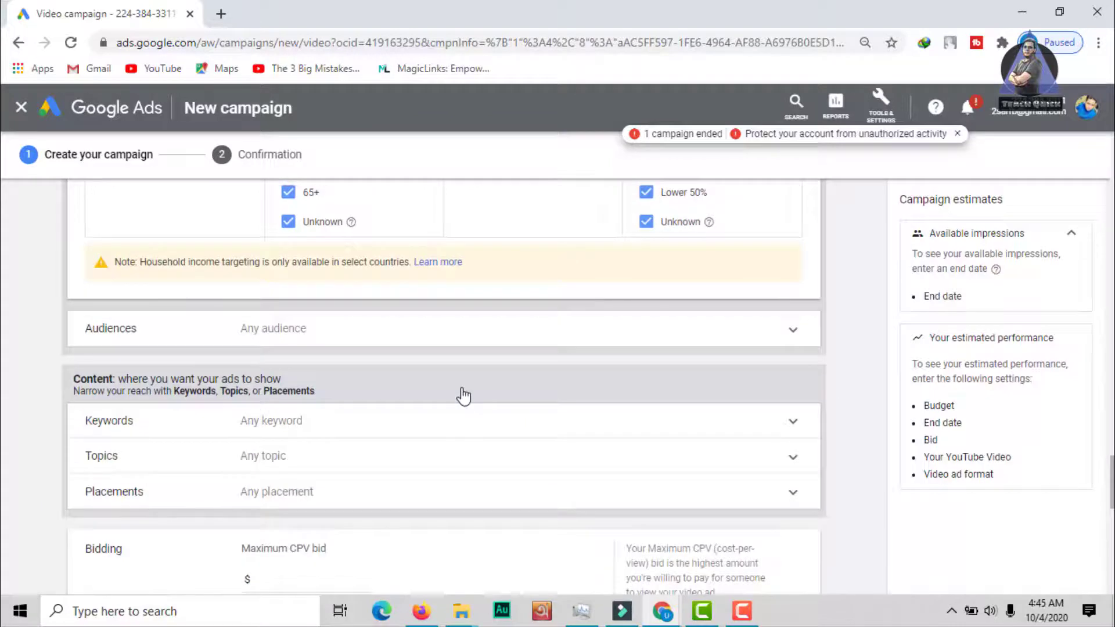
Expand the audiences targeting and look through the recently selected audiences.
{"action": "left_click", "coordinate": [643, 351]}
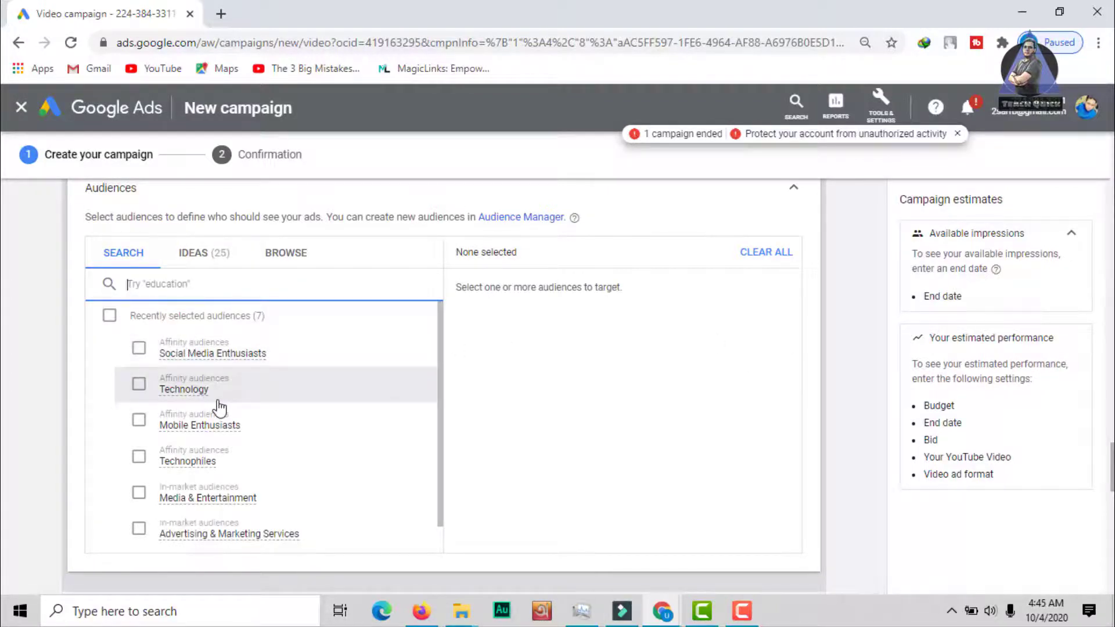
{"action": "scroll", "coordinate": [220, 408], "scroll_direction": "down", "scroll_amount": 3}
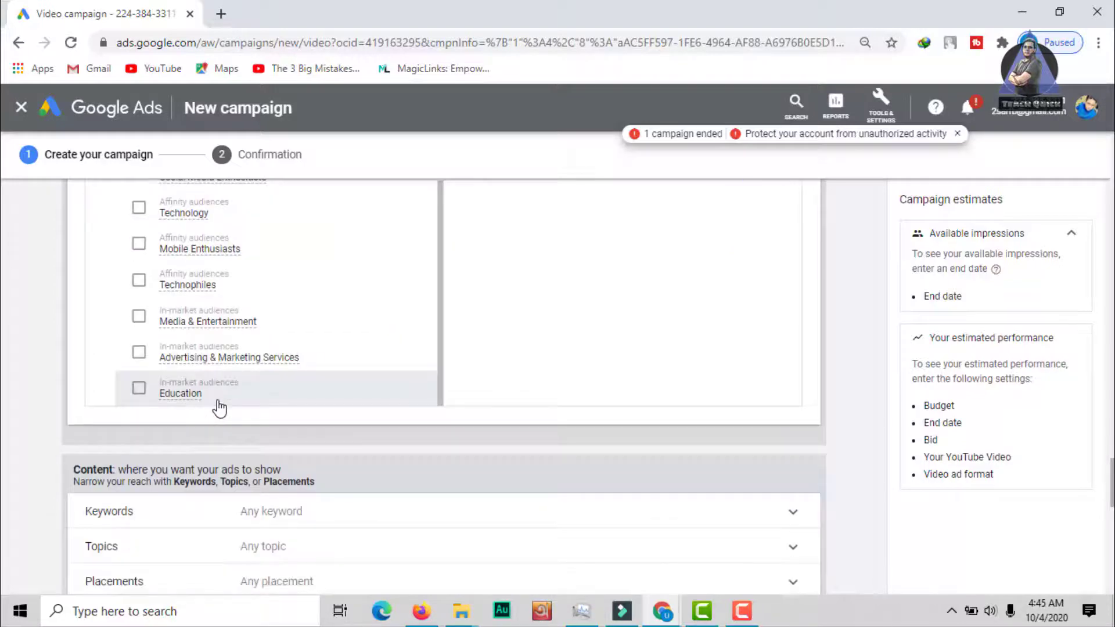
{"action": "scroll", "coordinate": [219, 408], "scroll_direction": "down", "scroll_amount": 4}
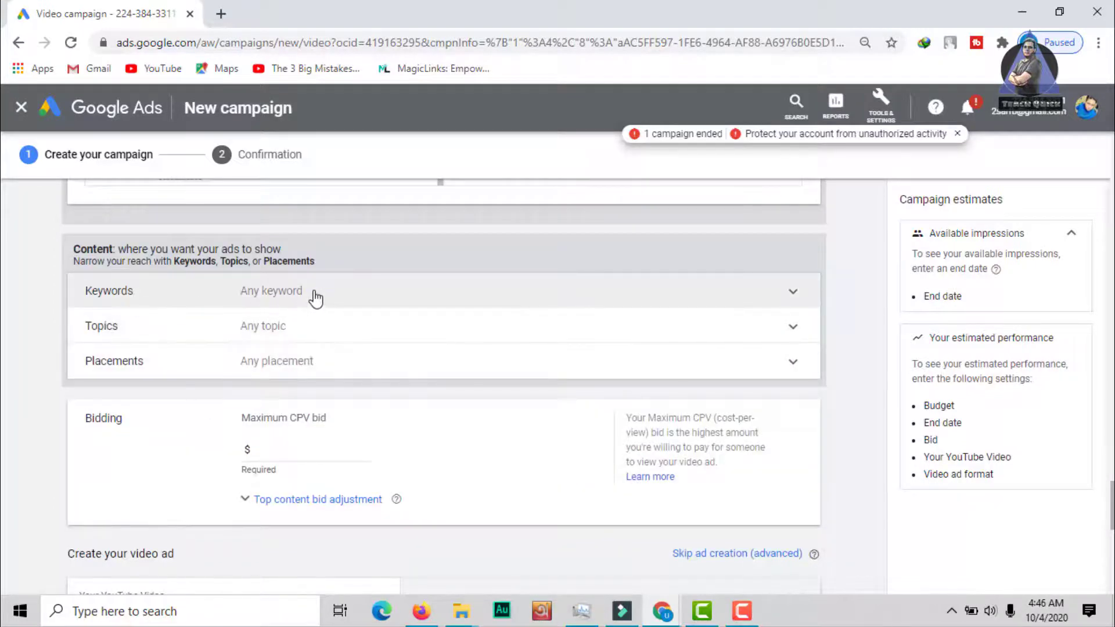
Expand the keywords and topics targeting and browse the list of topics down to the placements.
{"action": "left_click", "coordinate": [316, 298]}
{"action": "scroll", "coordinate": [311, 291], "scroll_direction": "down", "scroll_amount": 9}
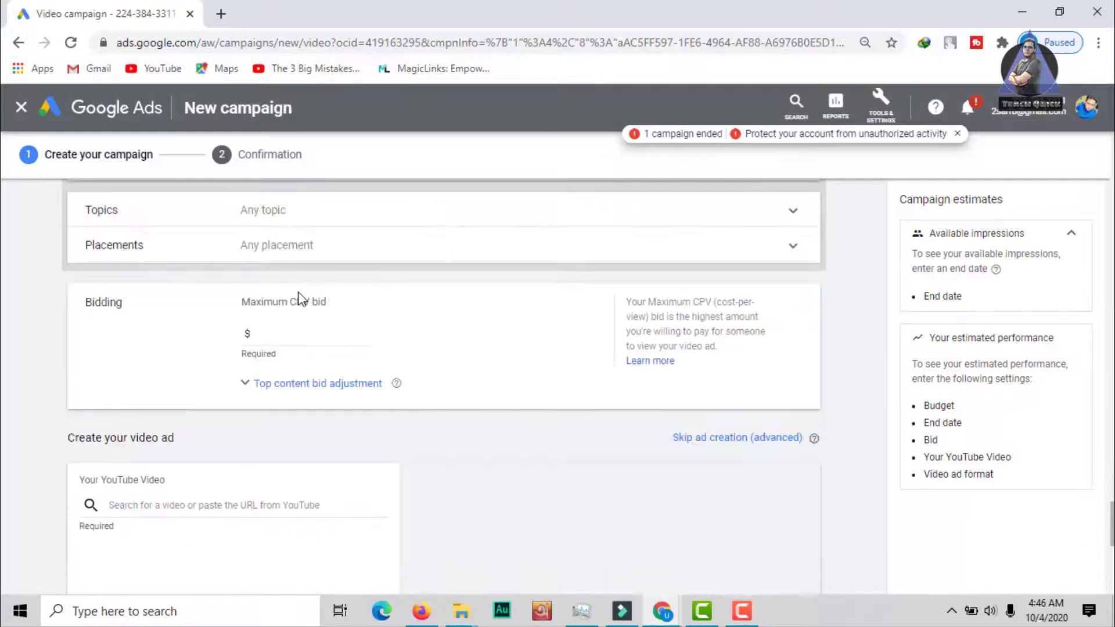
{"action": "scroll", "coordinate": [302, 298], "scroll_direction": "up", "scroll_amount": 1}
{"action": "left_click", "coordinate": [296, 300]}
{"action": "scroll", "coordinate": [319, 325], "scroll_direction": "down", "scroll_amount": 2}
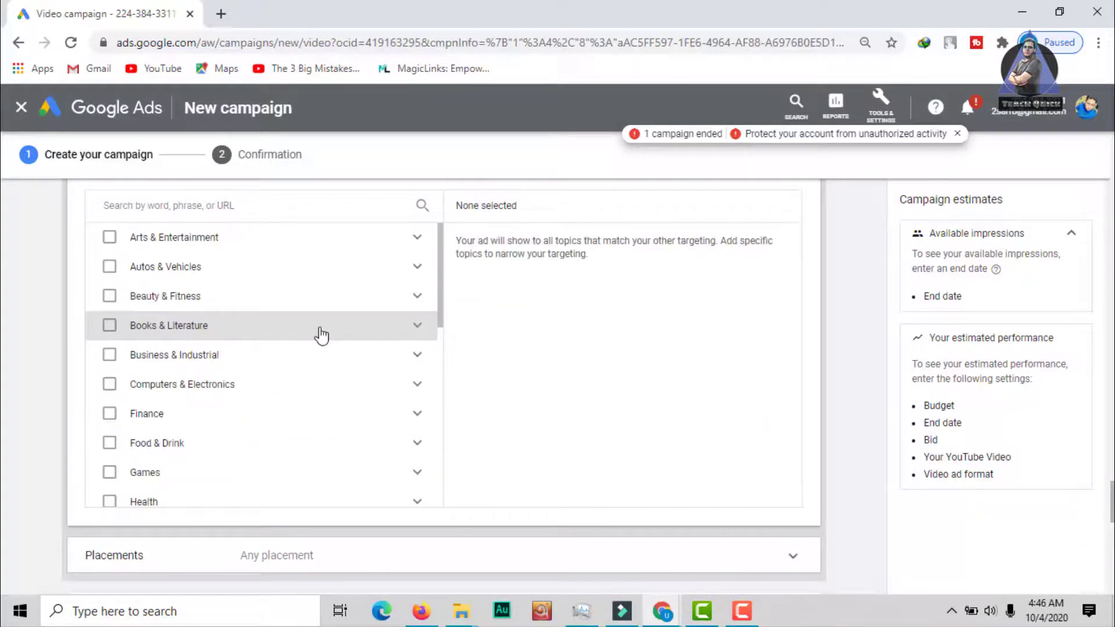
{"action": "scroll", "coordinate": [300, 314], "scroll_direction": "down", "scroll_amount": 8}
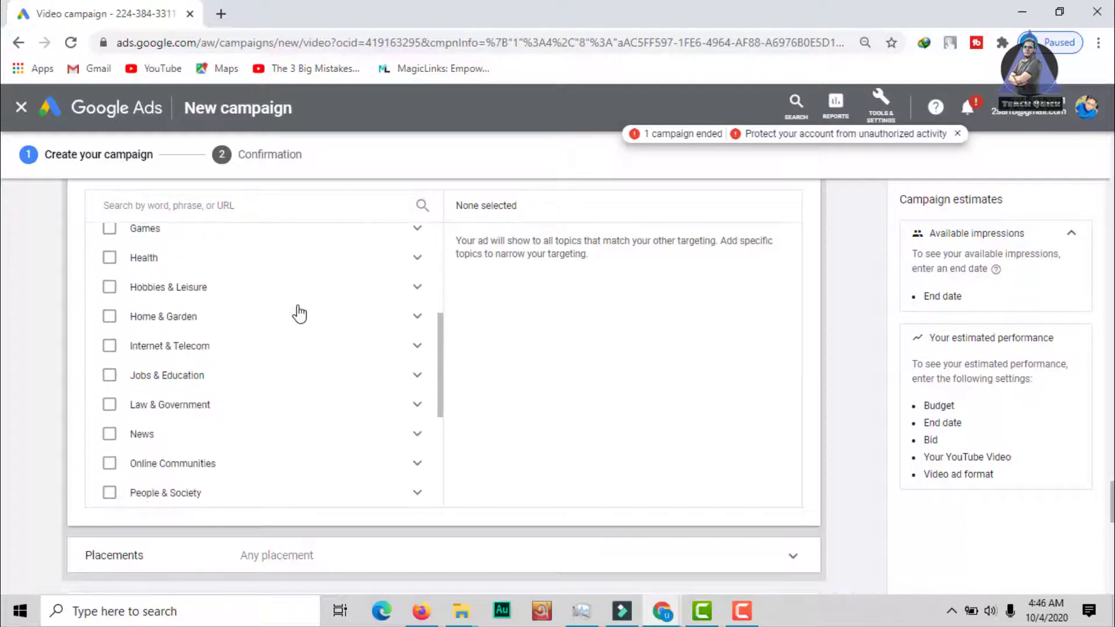
{"action": "scroll", "coordinate": [299, 313], "scroll_direction": "down", "scroll_amount": 4}
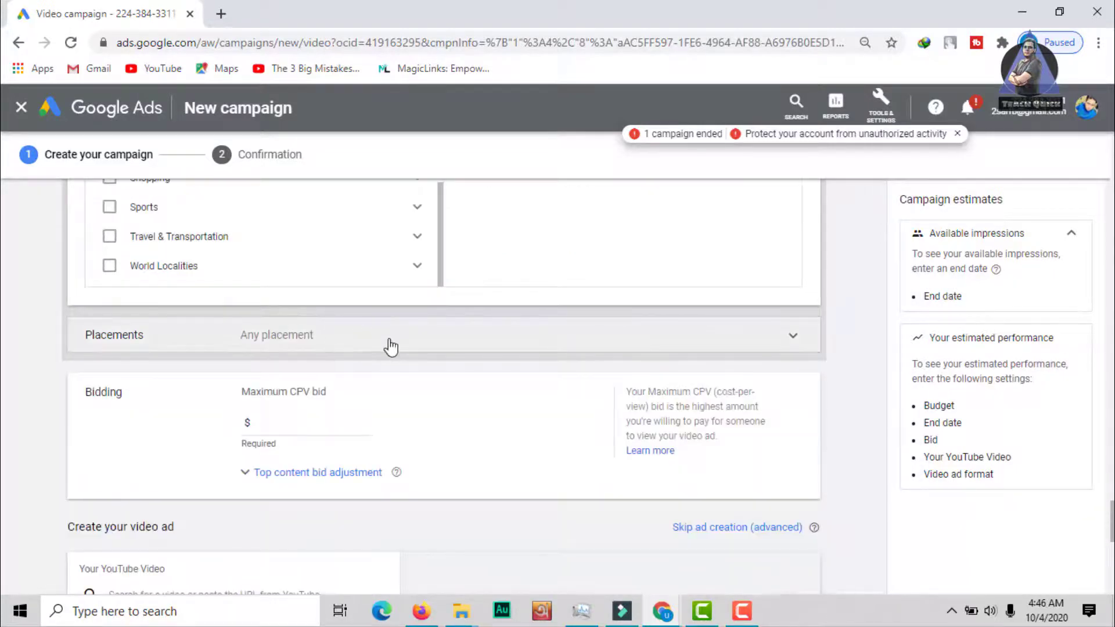
{"action": "scroll", "coordinate": [391, 347], "scroll_direction": "down", "scroll_amount": 1}
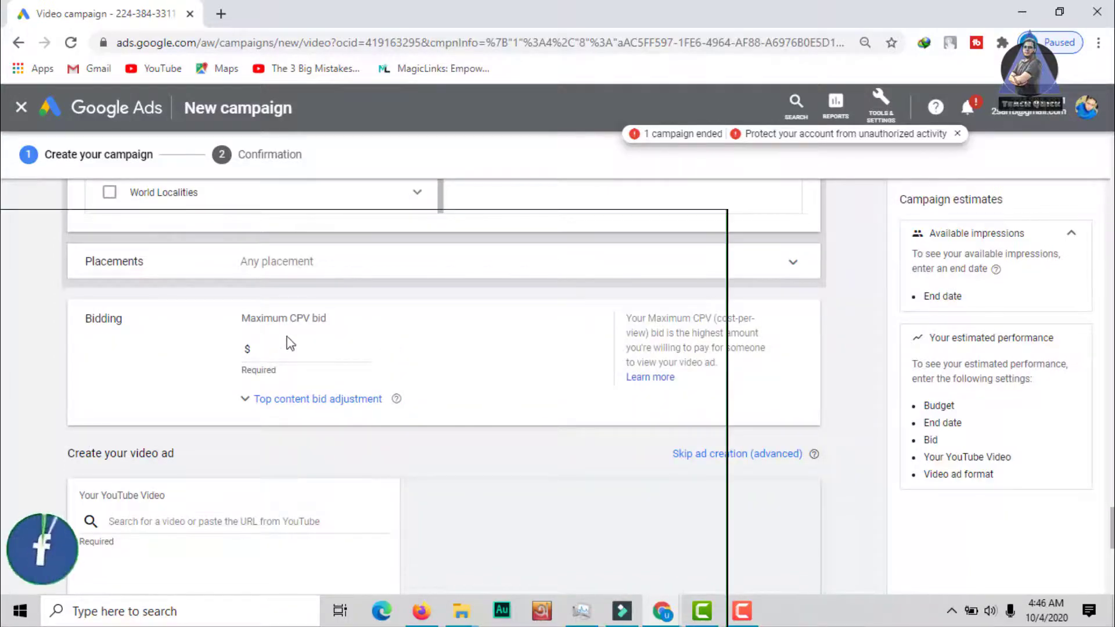
Activate the Maximum CPV bid field, and the YouTube video search field for the video ad, without entering anything.
{"action": "left_click", "coordinate": [310, 349]}
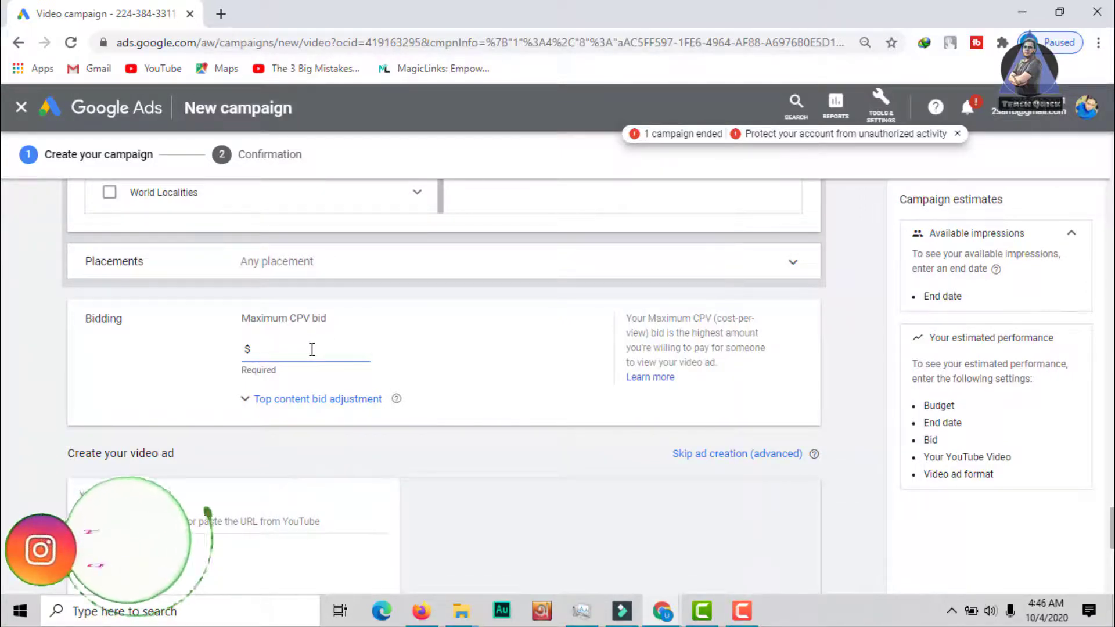
{"action": "scroll", "coordinate": [312, 349], "scroll_direction": "down", "scroll_amount": 4}
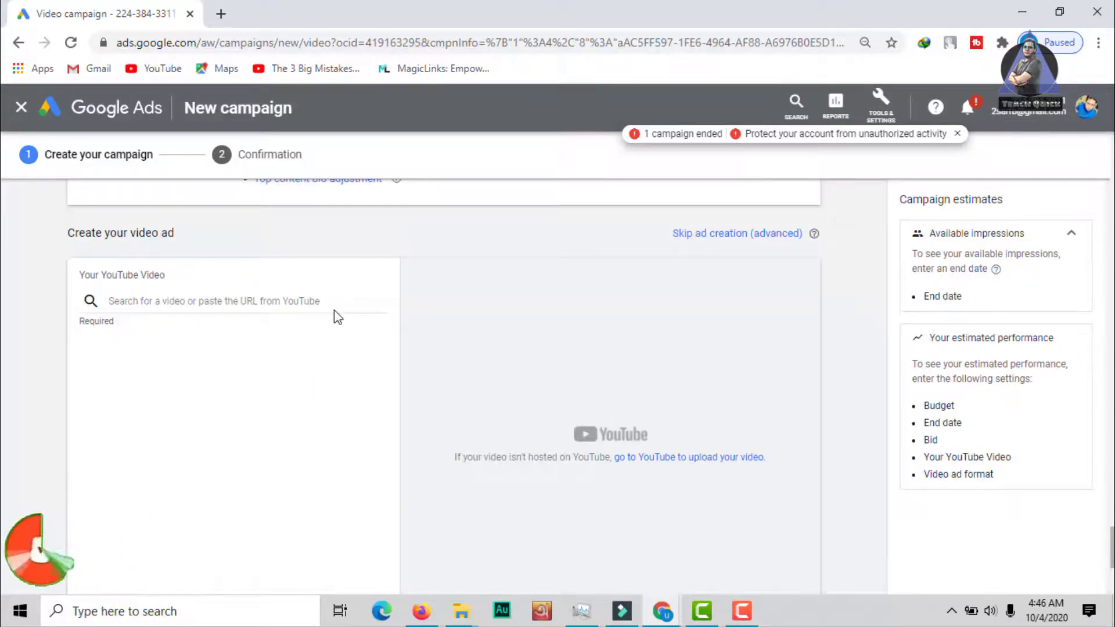
{"action": "left_click", "coordinate": [151, 301]}
{"action": "right_click", "coordinate": [152, 301]}
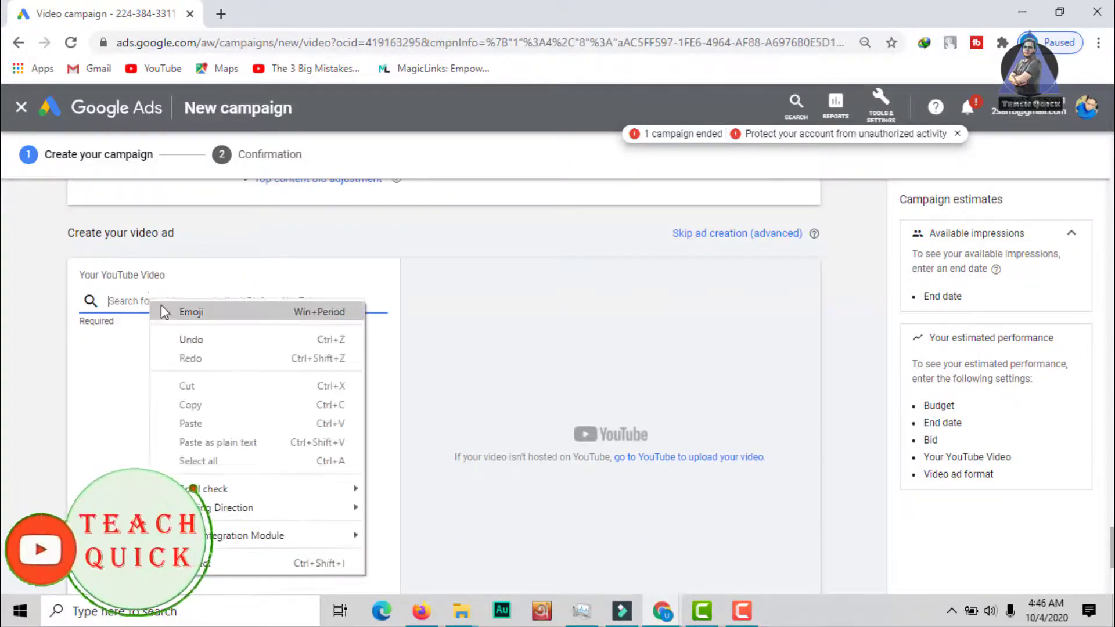
{"action": "left_click", "coordinate": [596, 312]}
{"action": "scroll", "coordinate": [597, 312], "scroll_direction": "down", "scroll_amount": 3}
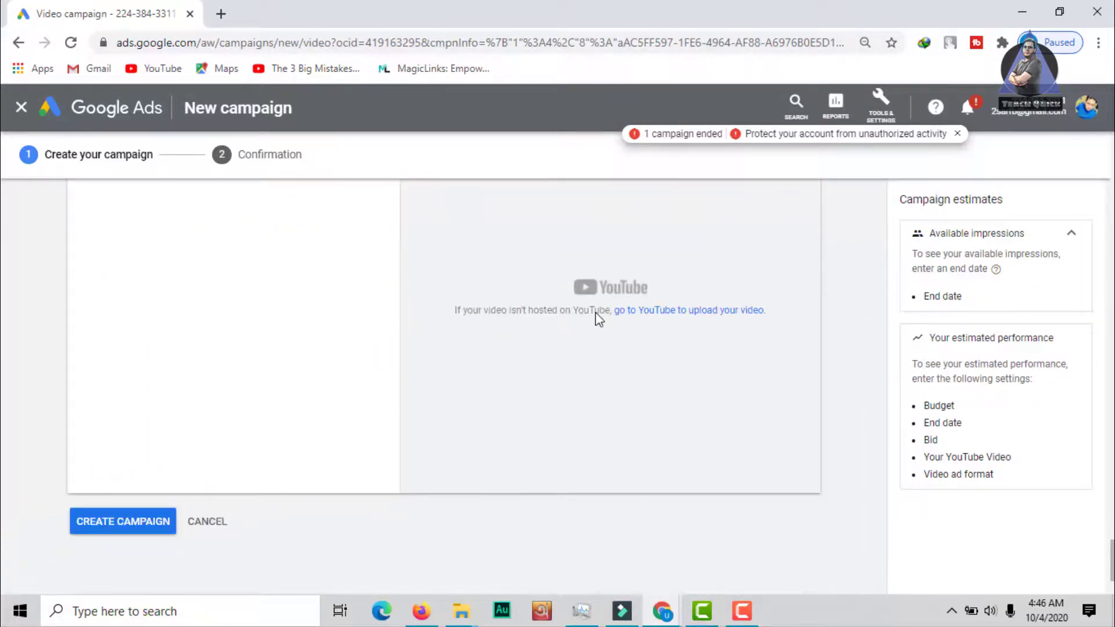
{"action": "scroll", "coordinate": [595, 314], "scroll_direction": "up", "scroll_amount": 3}
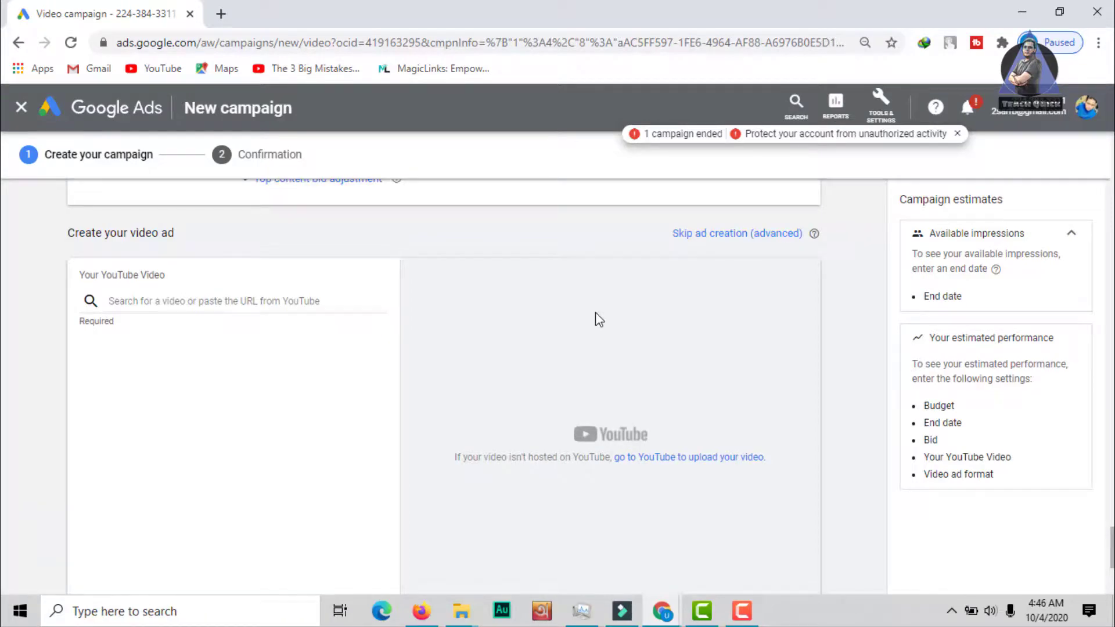
{"action": "scroll", "coordinate": [595, 312], "scroll_direction": "up", "scroll_amount": 10}
{"action": "scroll", "coordinate": [596, 314], "scroll_direction": "up", "scroll_amount": 2}
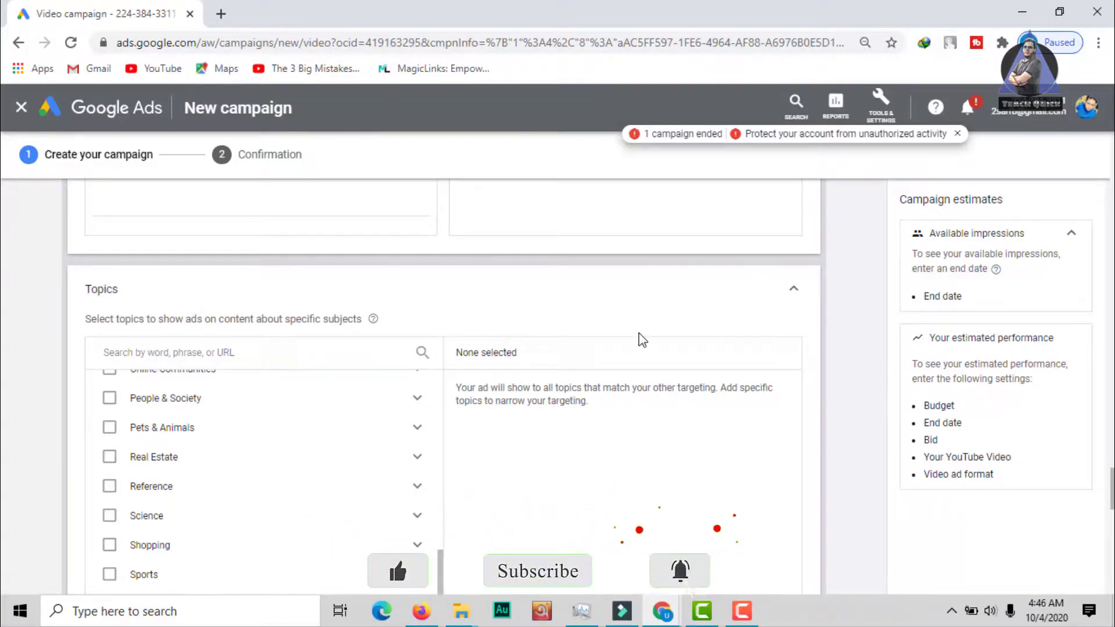
{"action": "scroll", "coordinate": [640, 338], "scroll_direction": "up", "scroll_amount": 20}
{"action": "scroll", "coordinate": [639, 339], "scroll_direction": "up", "scroll_amount": 20}
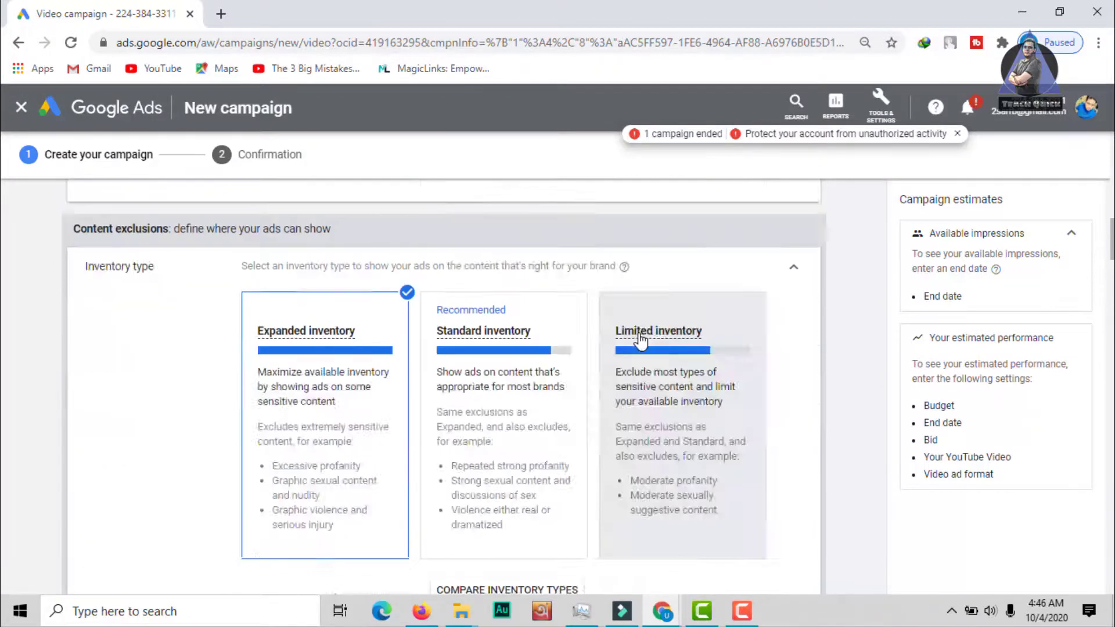